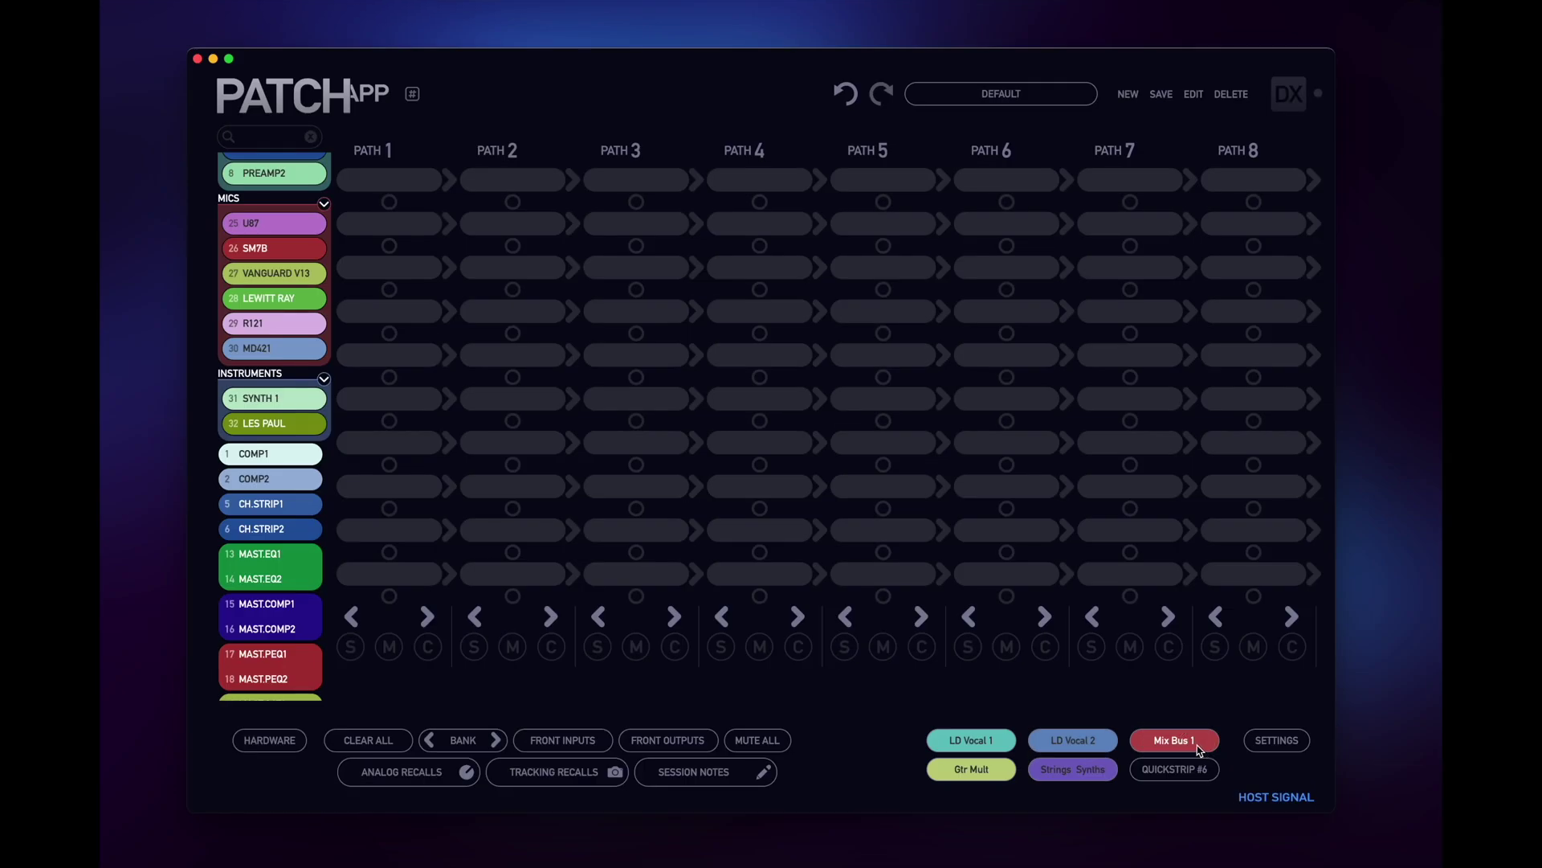
Step: Load the Mix Bus 1 routing and shift the CONVERT(IN)1 and CONVERT(IN)2 pills down one slot
click(1198, 749)
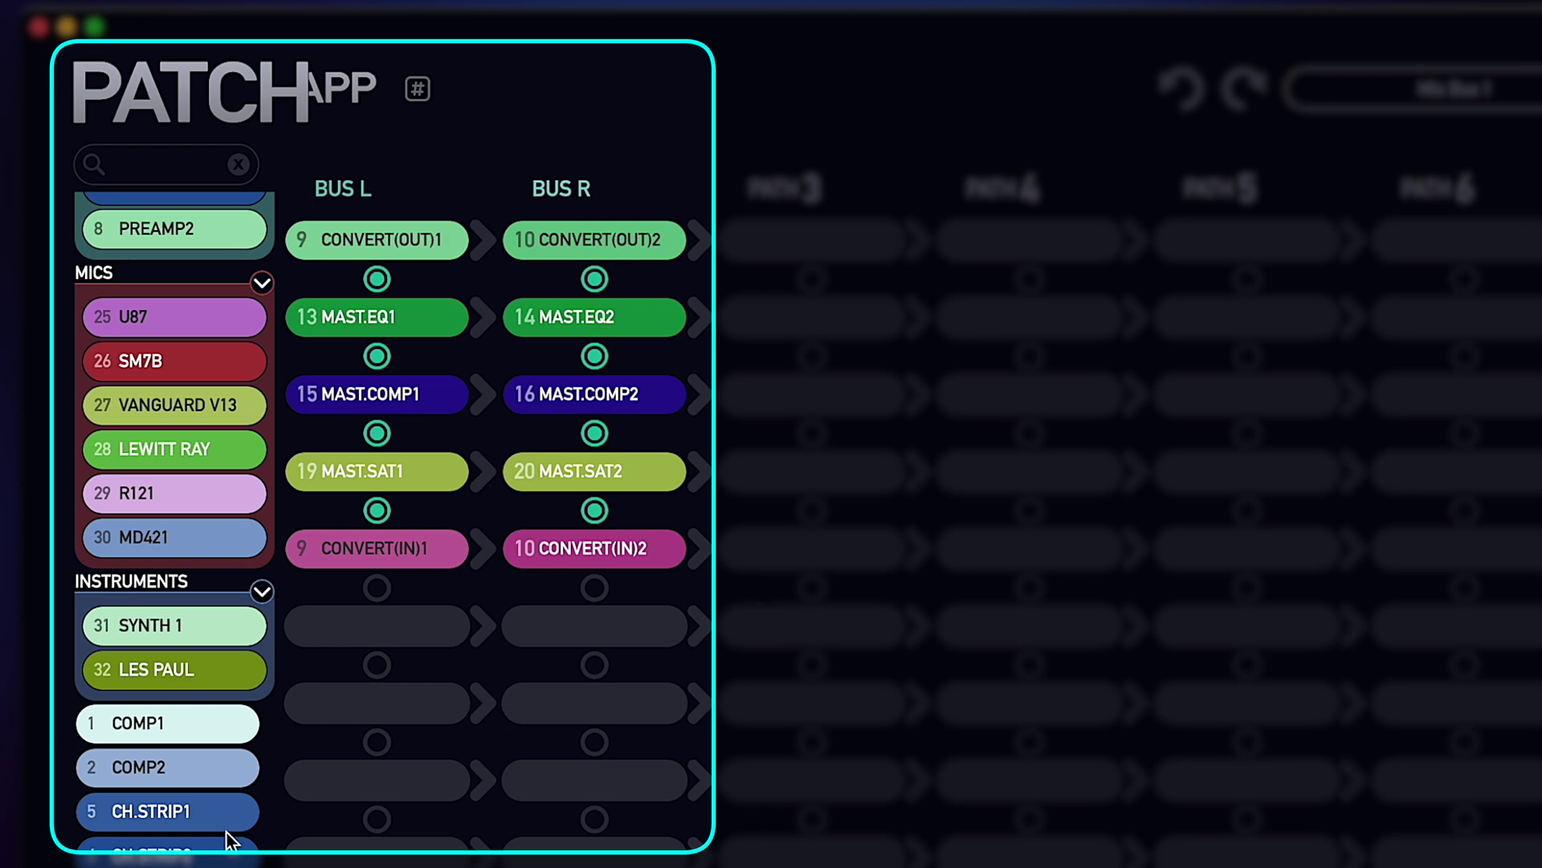
drag(379, 548, 378, 630)
drag(609, 563, 615, 636)
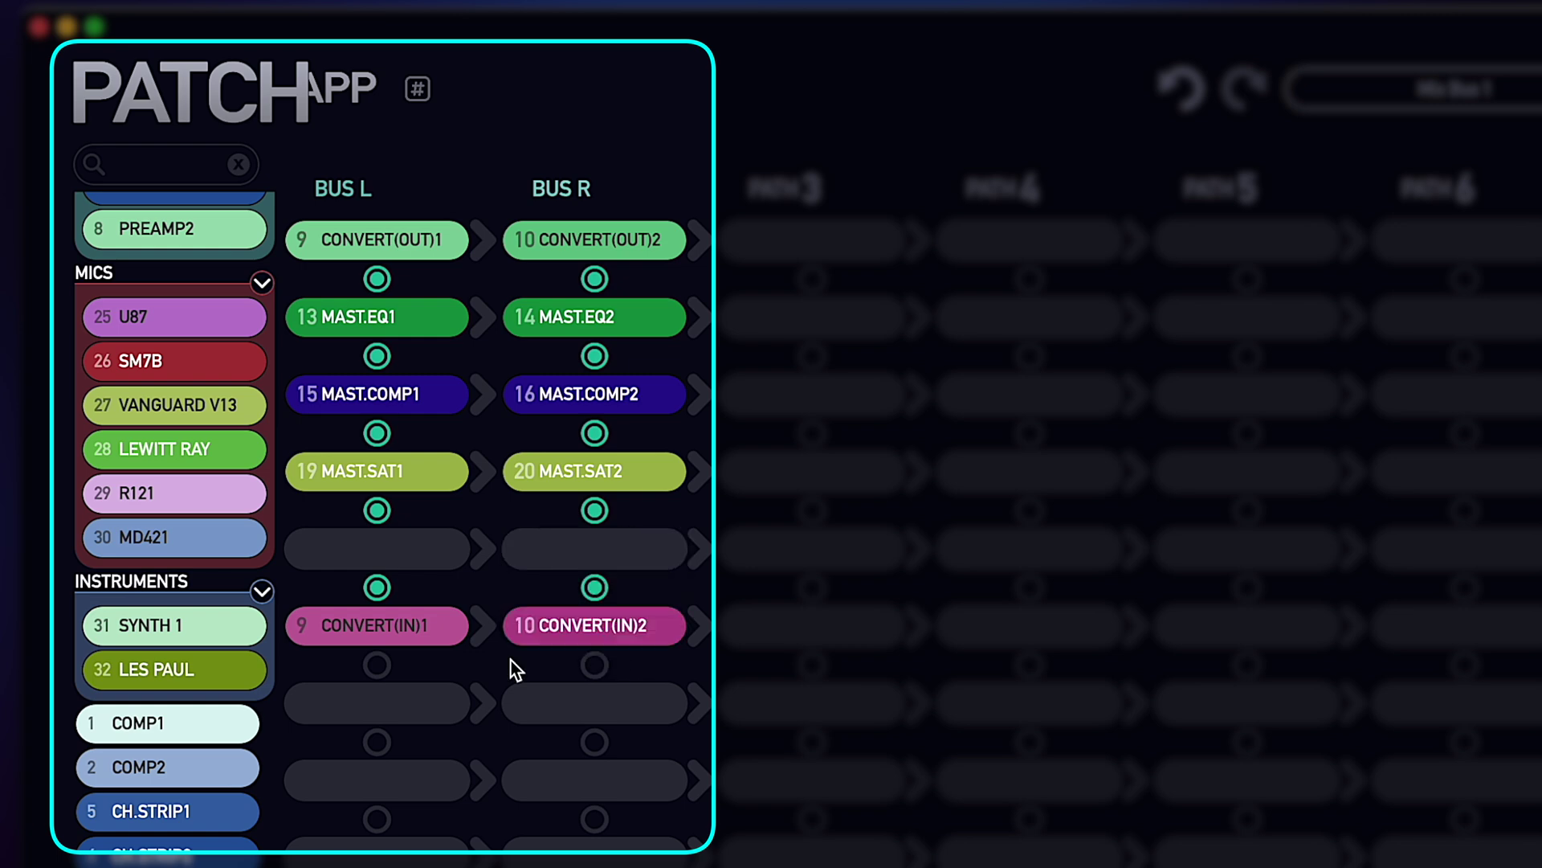
Step: Place MAST.PEQ1 and MAST.PEQ2 into the freed BUS L/BUS R slots, undoing and retrying the insertion
drag(369, 721, 355, 563)
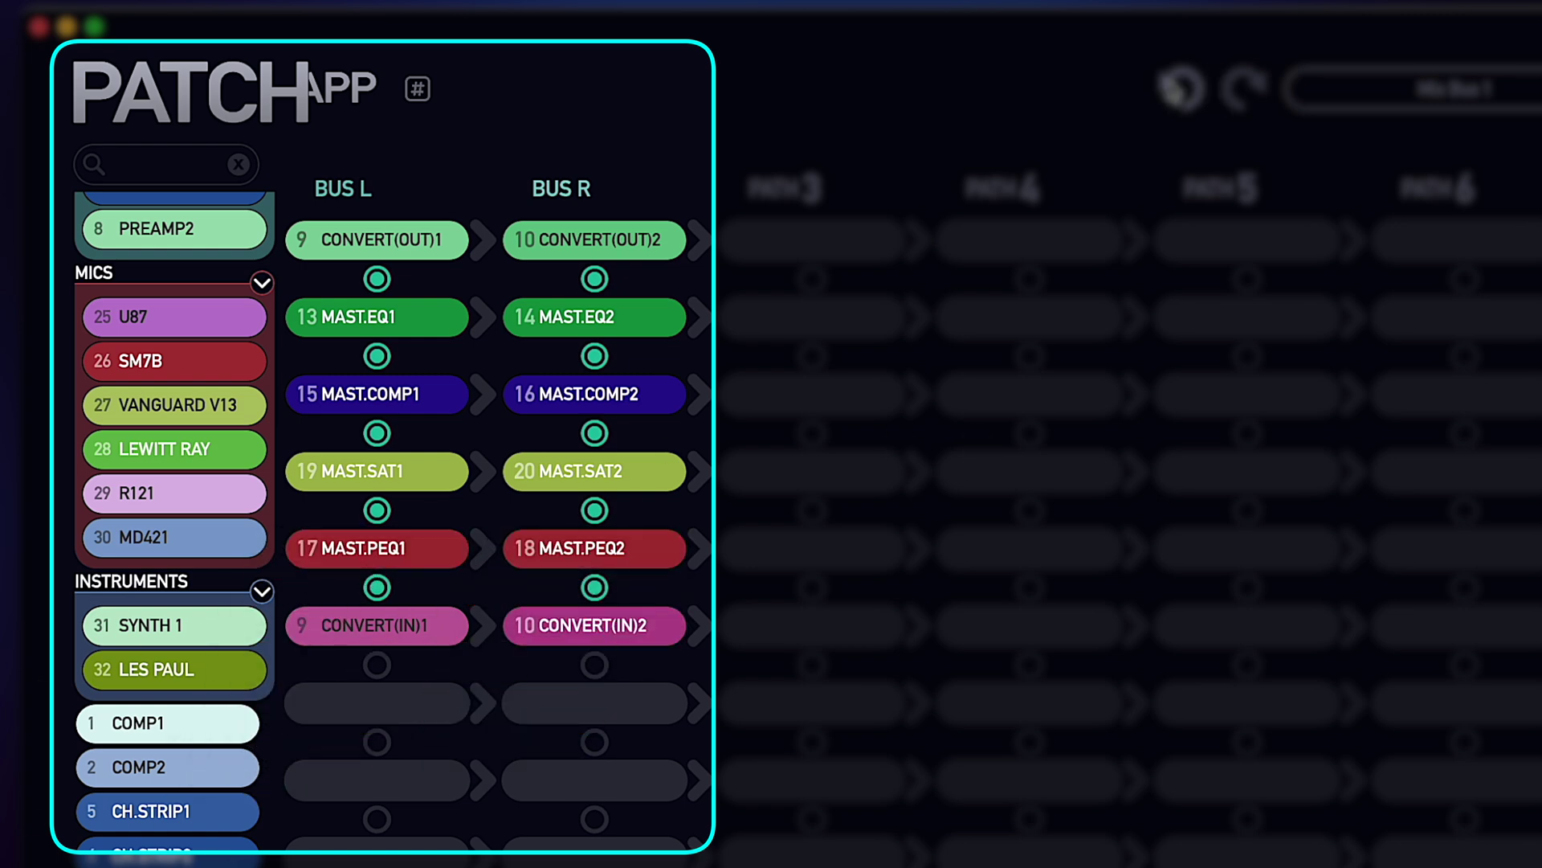
key(Delete)
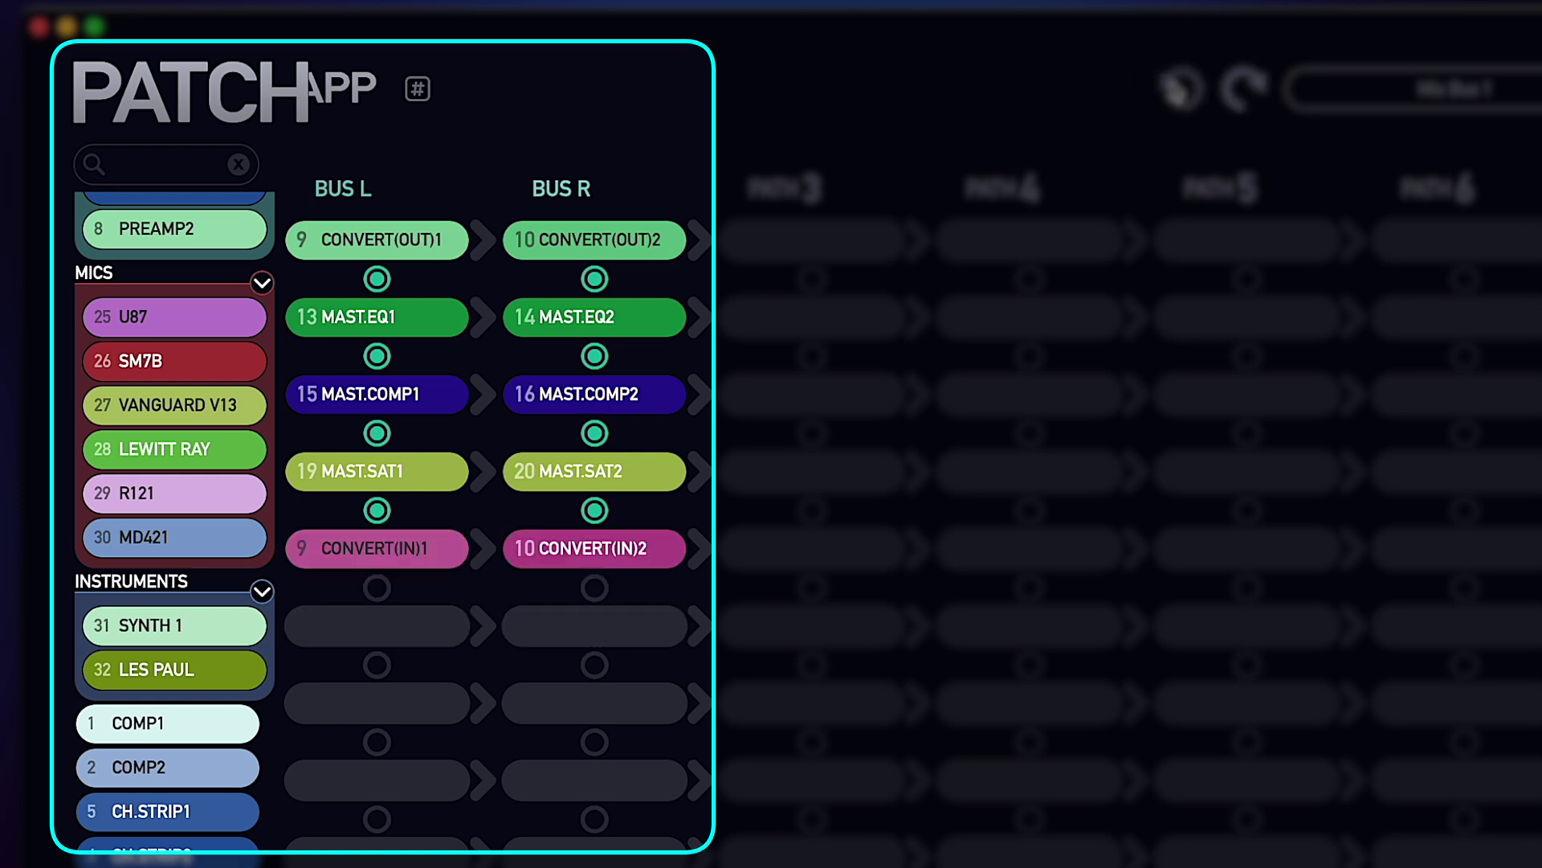
drag(337, 666, 386, 520)
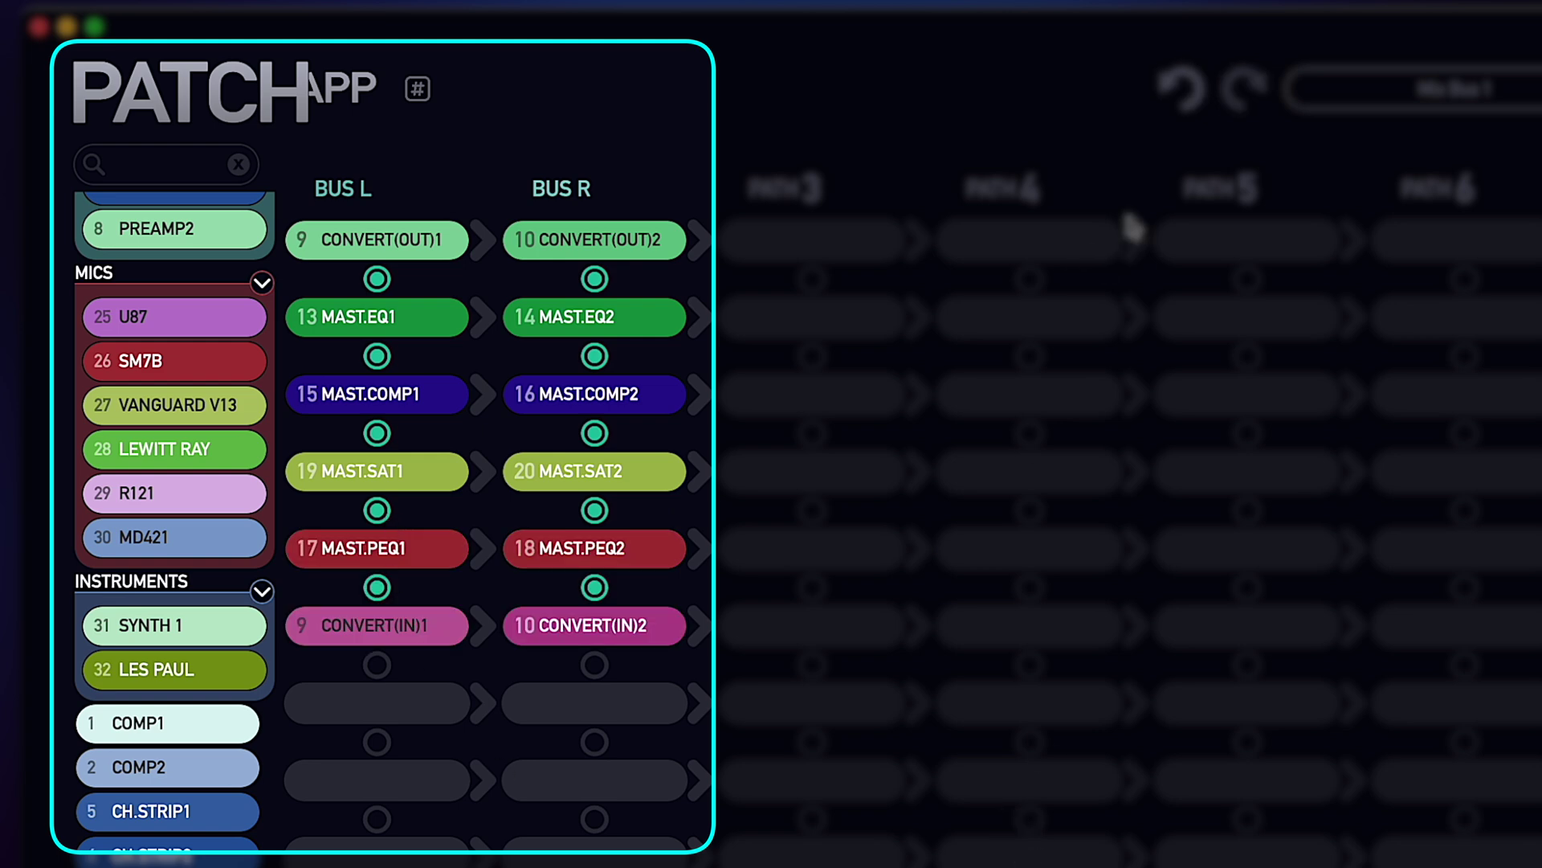
key(ctrl+z)
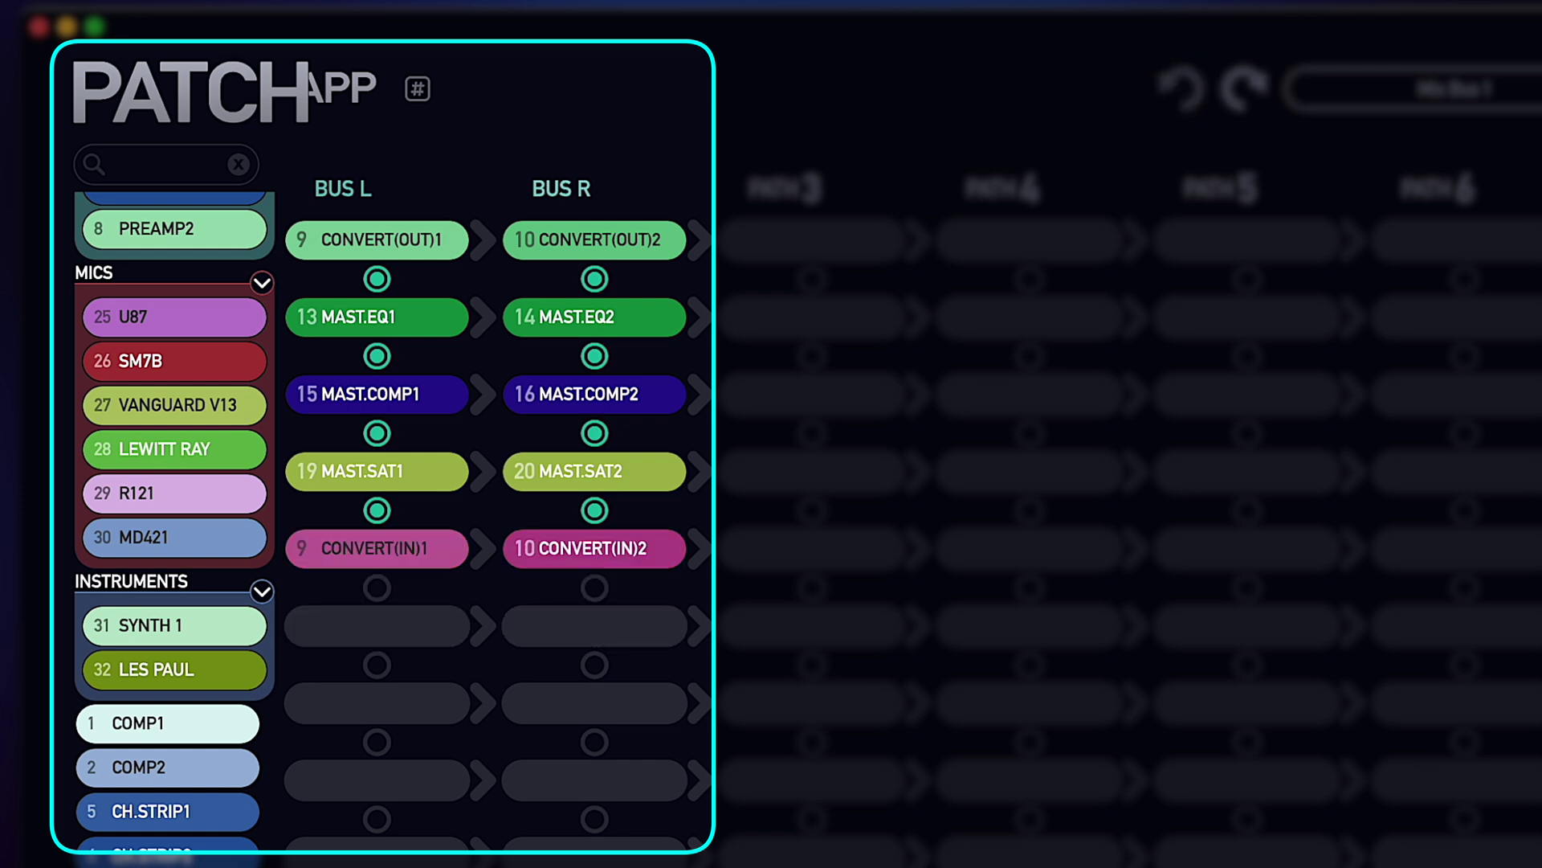
drag(384, 344, 392, 359)
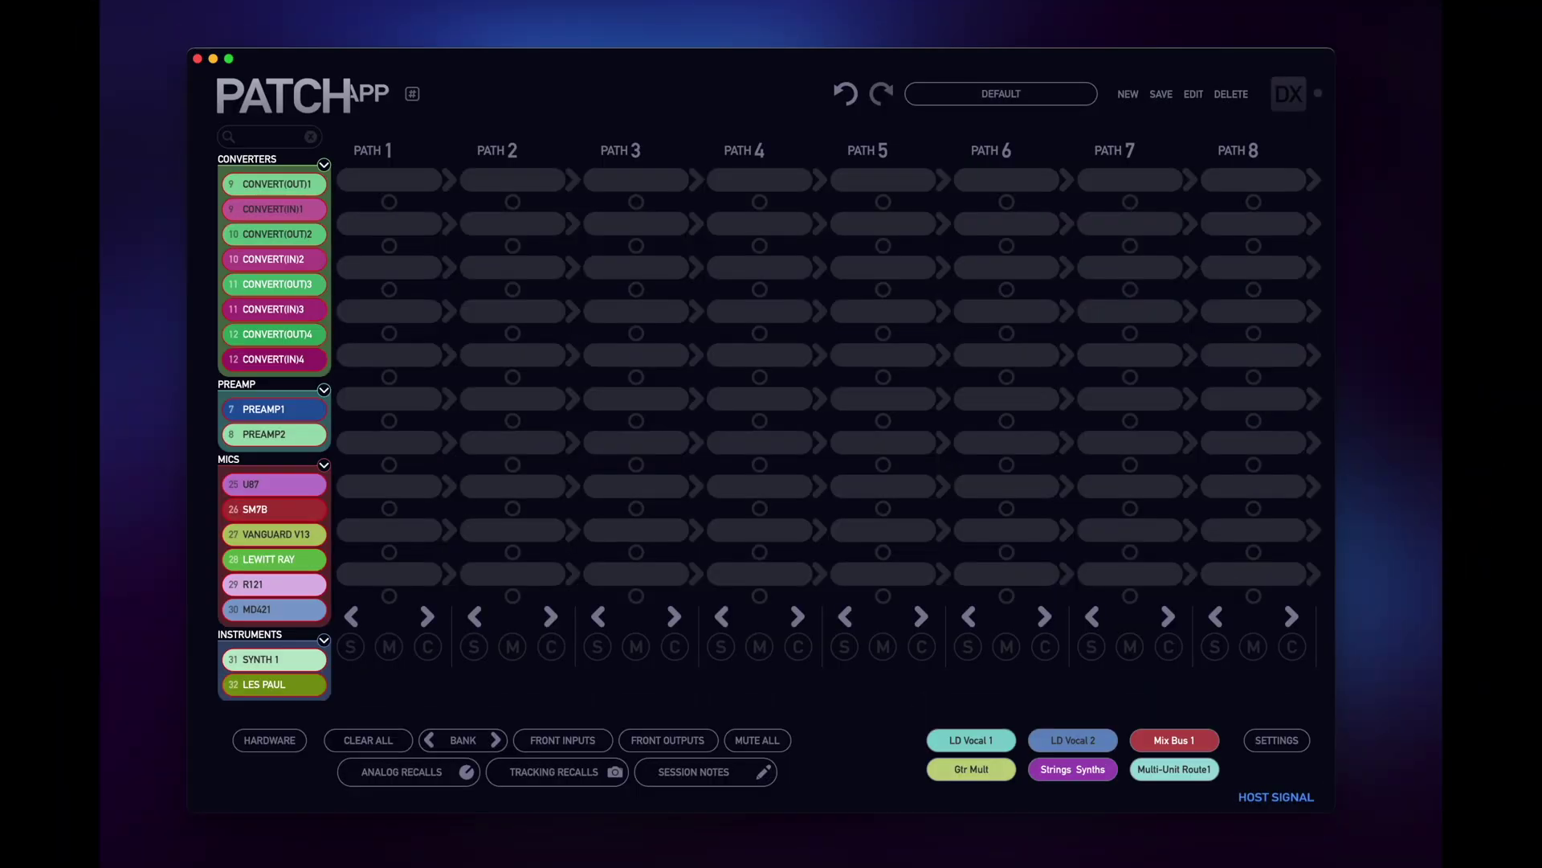
Step: Save the Multiple Patch System Setup with unit 1 assigned to Inputs/Outputs 1-4
click(1293, 743)
click(829, 525)
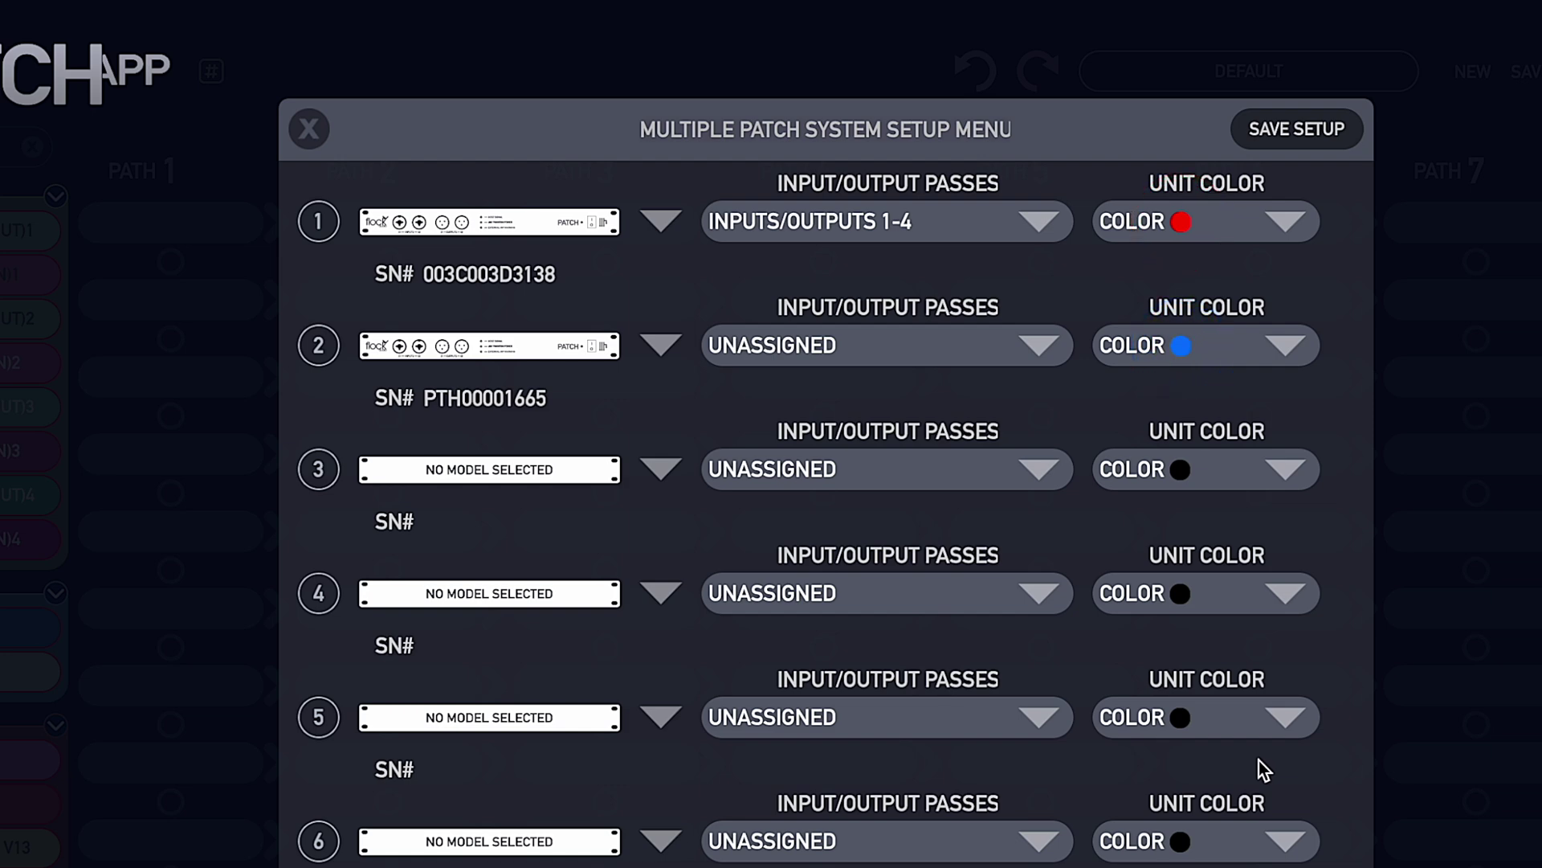
click(1305, 138)
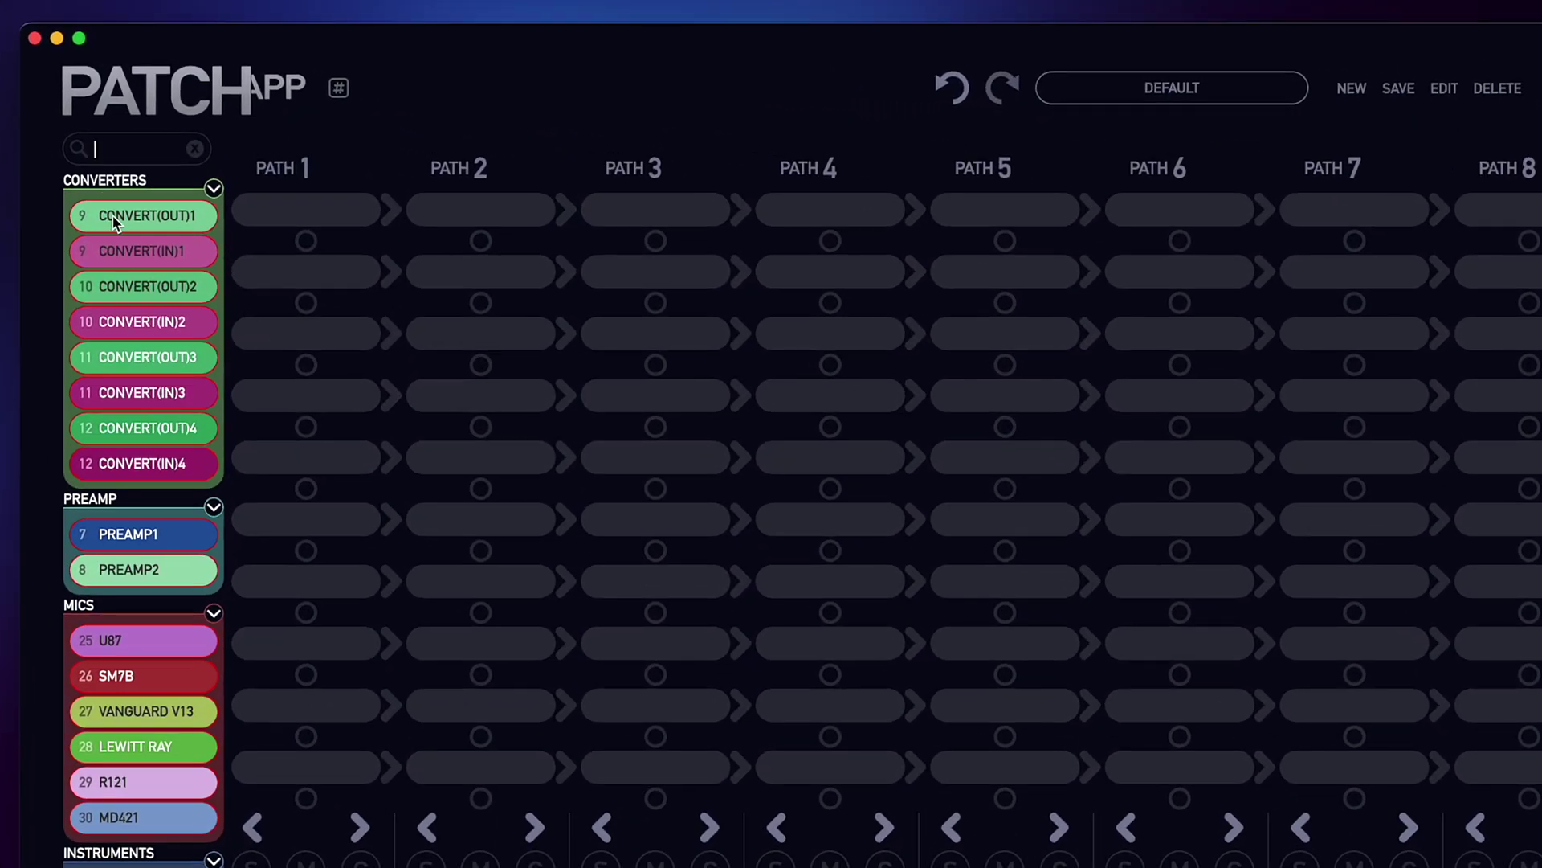
Step: Start Path 1 with CONVERT(OUT)1, CH.STRIP1 and a SEND 1/RECEIVE 1 pair
drag(115, 222, 276, 231)
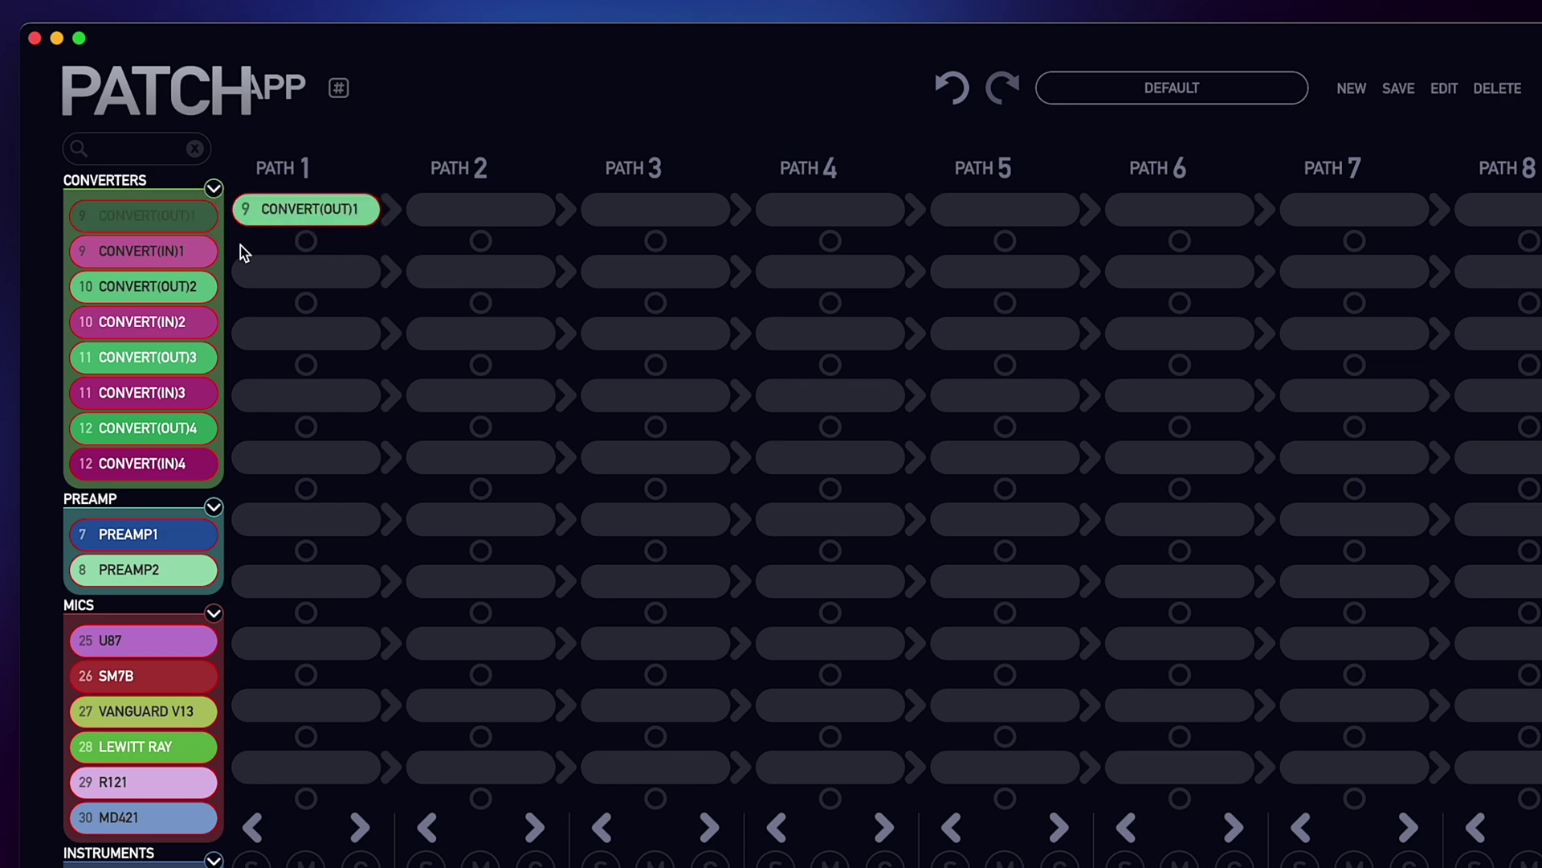
scroll(177, 378, down, 5)
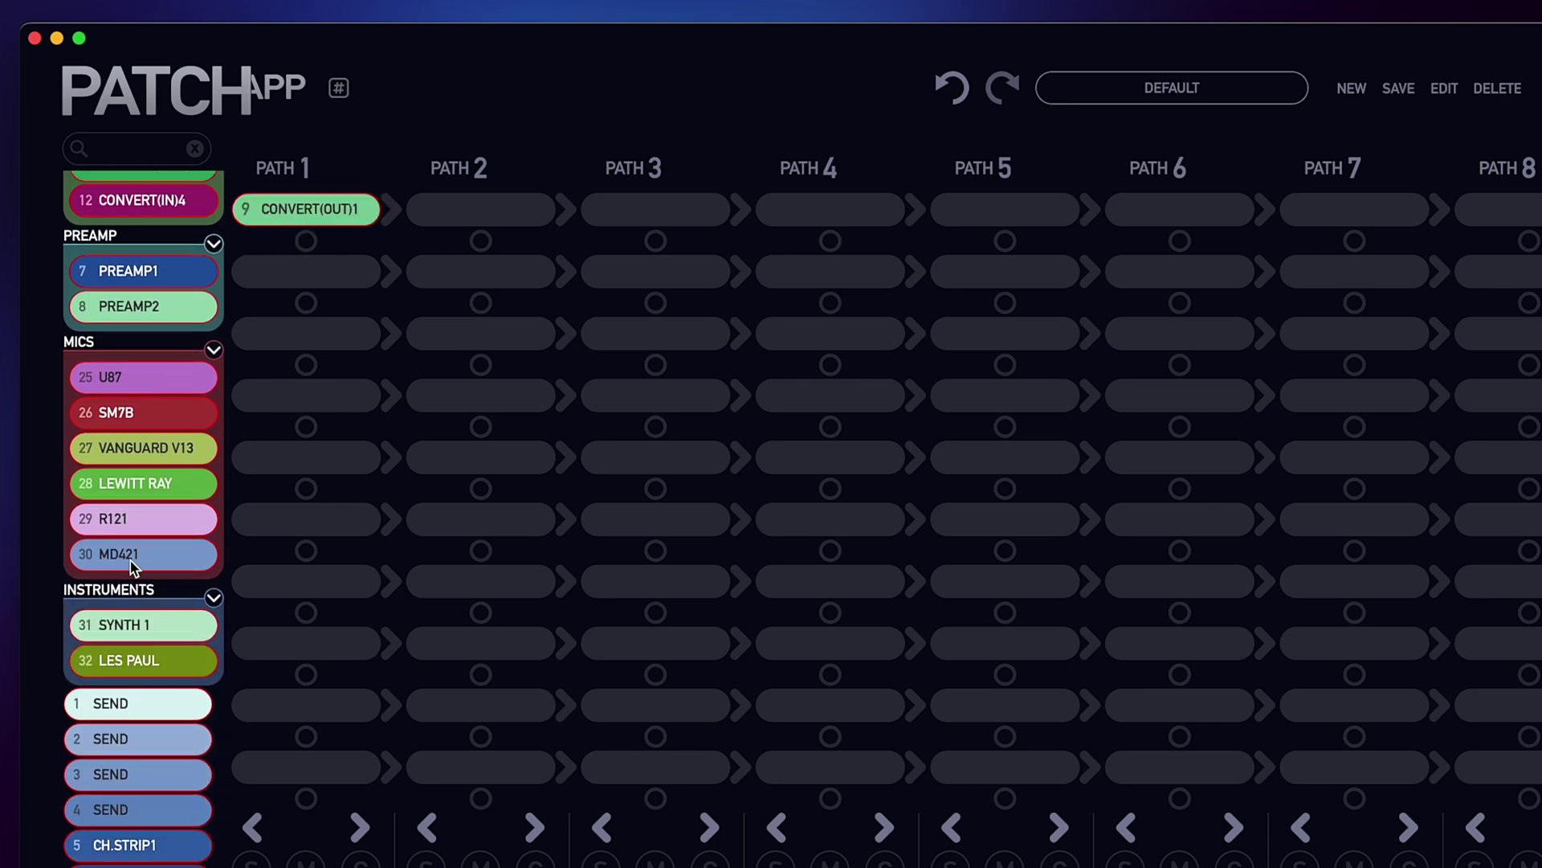
scroll(134, 652, down, 2)
drag(135, 752, 302, 277)
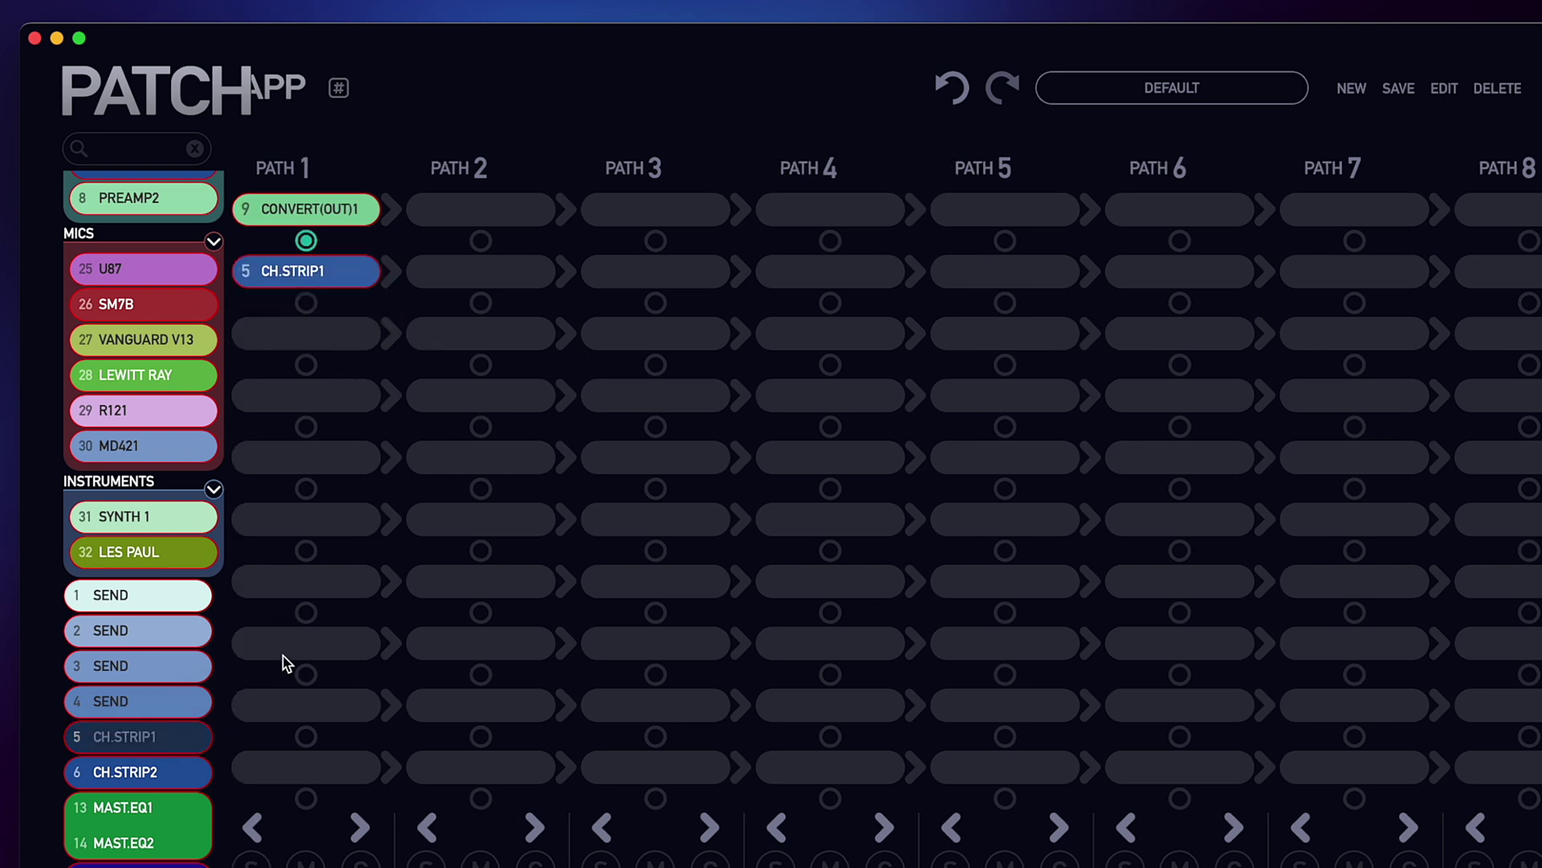
drag(138, 603, 413, 408)
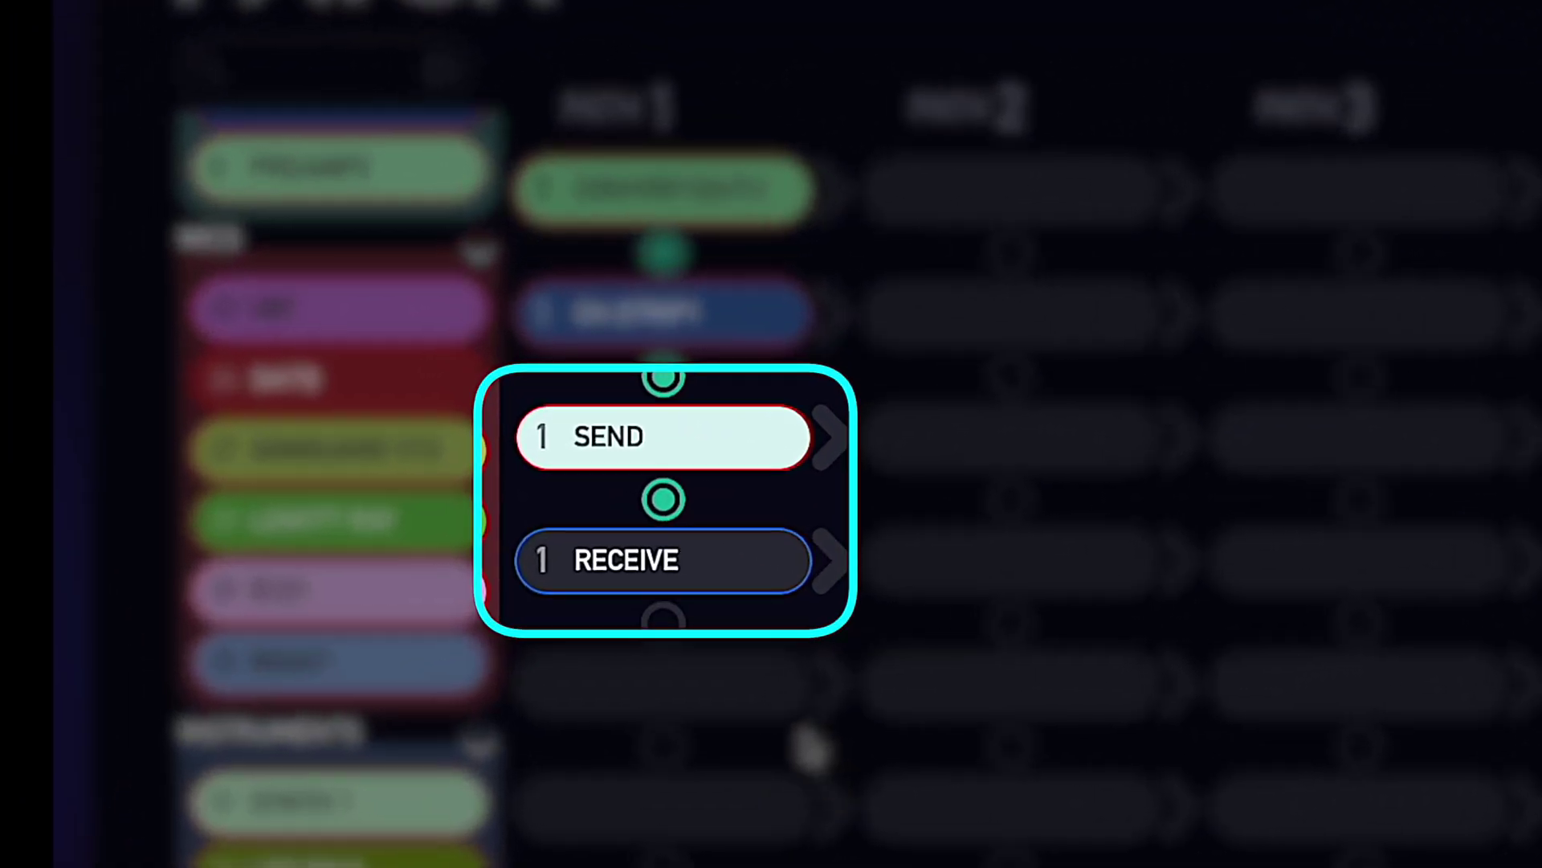
Step: Add TUBE COMP, TUBE EQ and a second send/receive pair, ending Path 1 at CONVERT(IN)1
scroll(329, 482, down, 15)
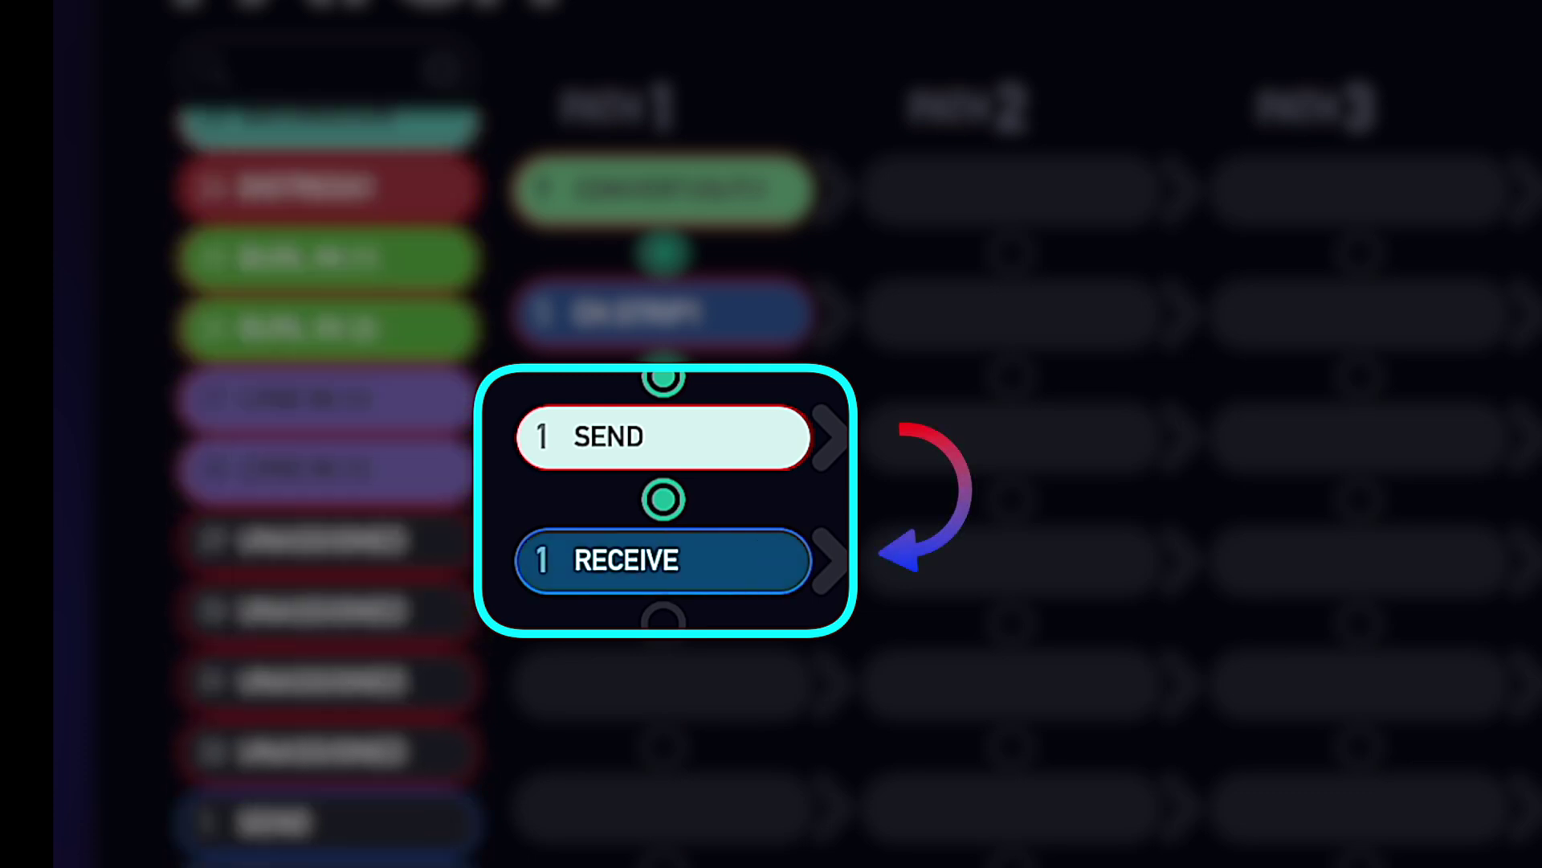
scroll(330, 482, down, 2)
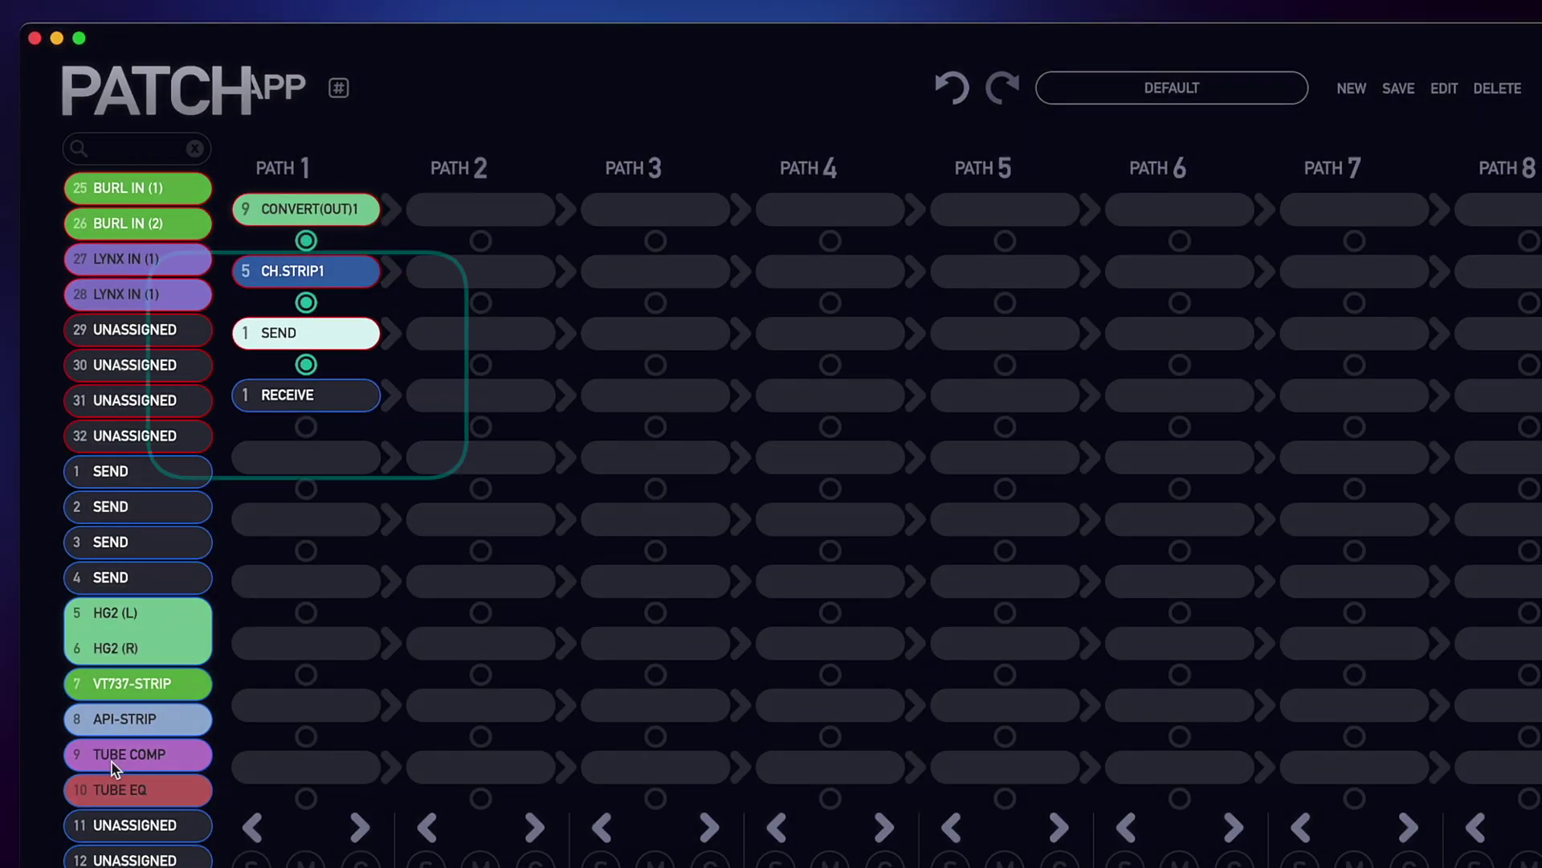
drag(115, 769, 296, 482)
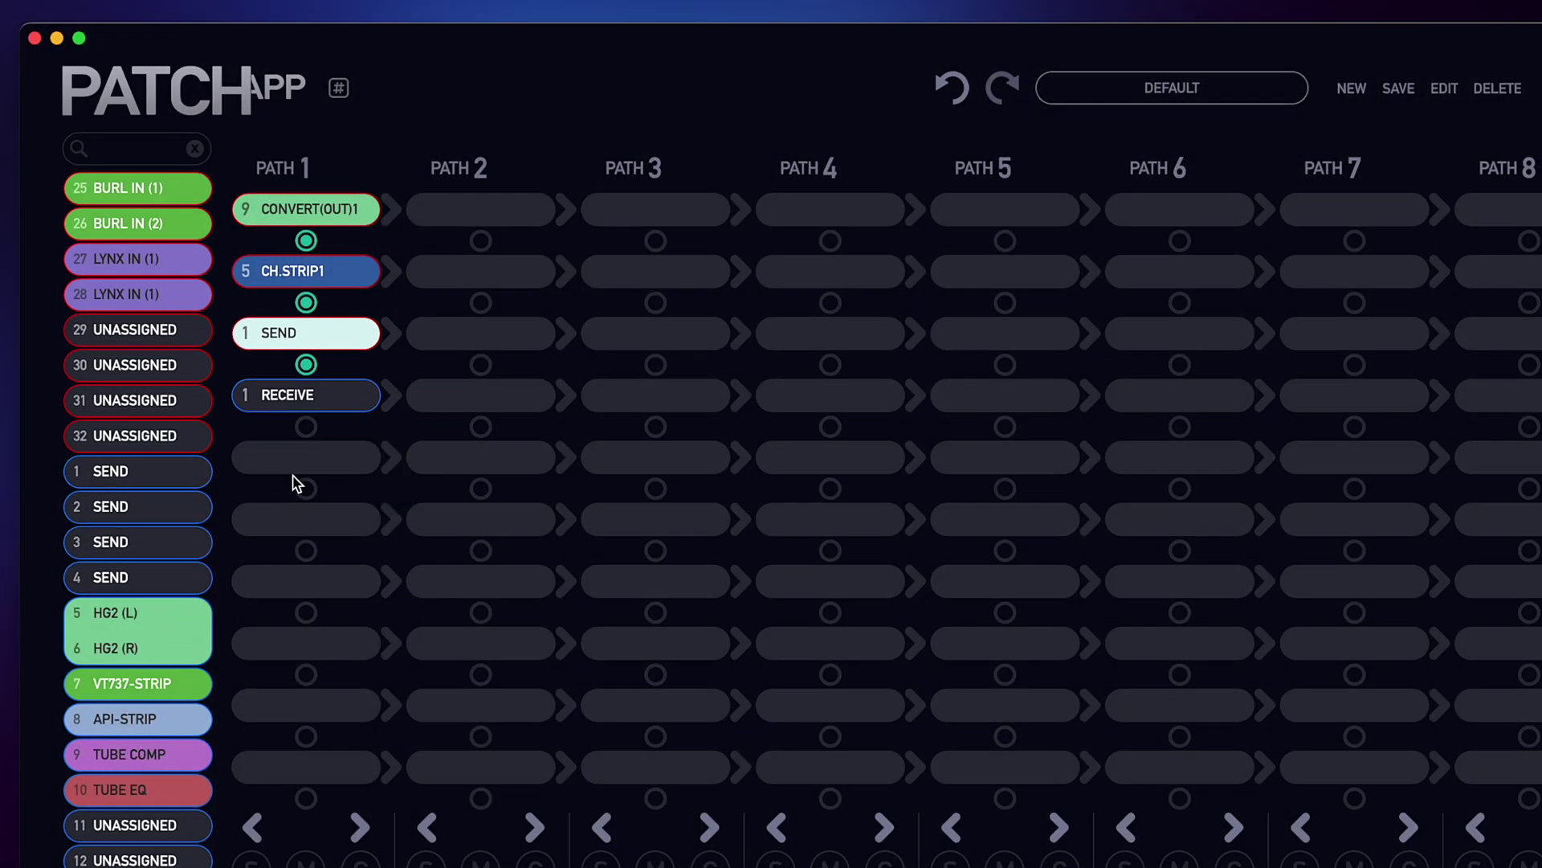
drag(135, 803, 319, 548)
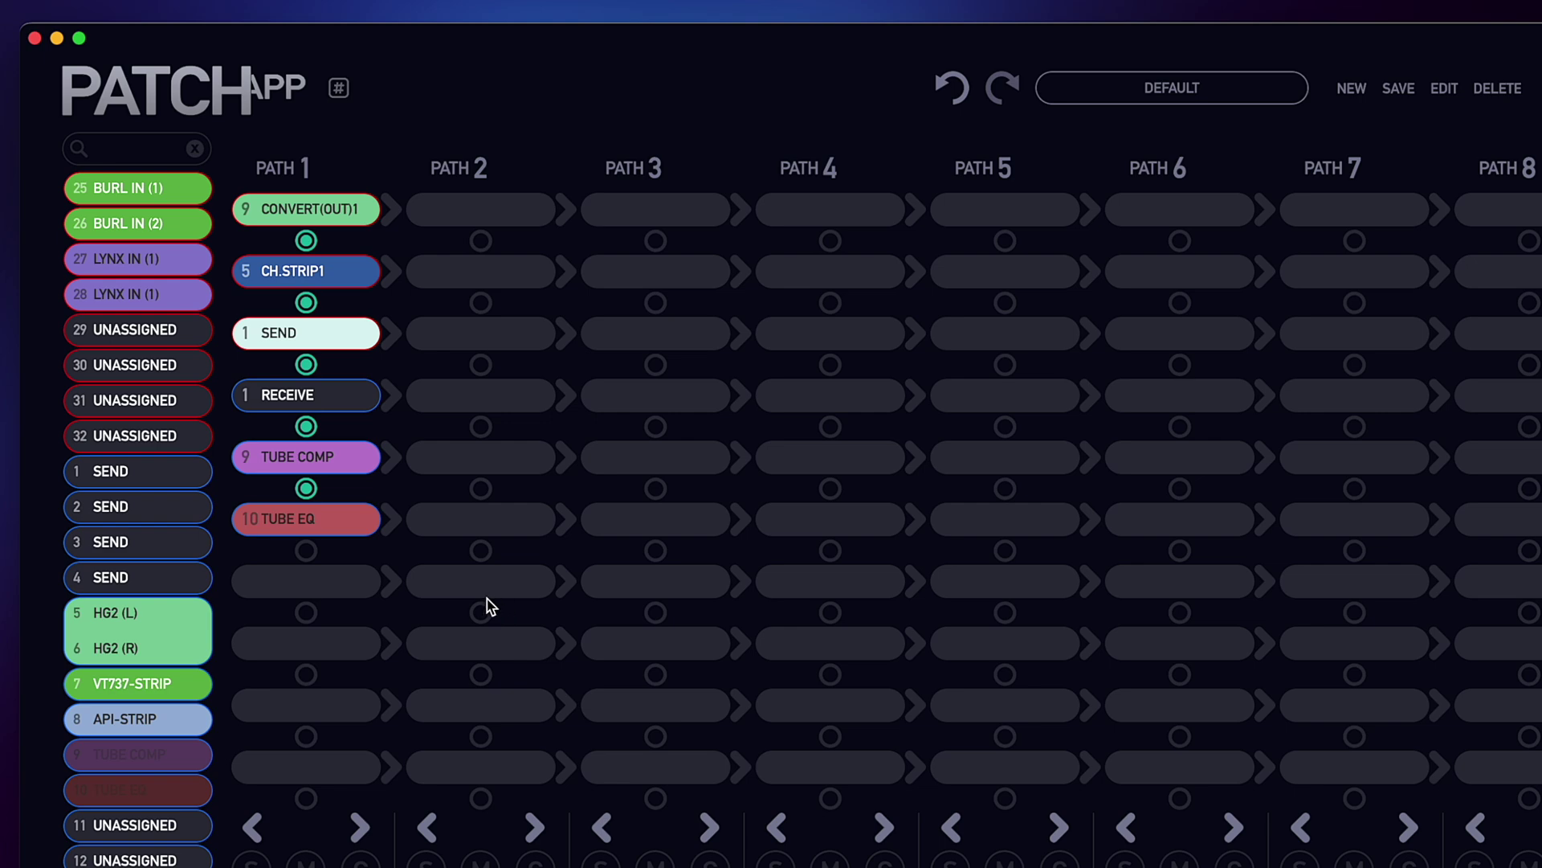
drag(135, 475, 333, 596)
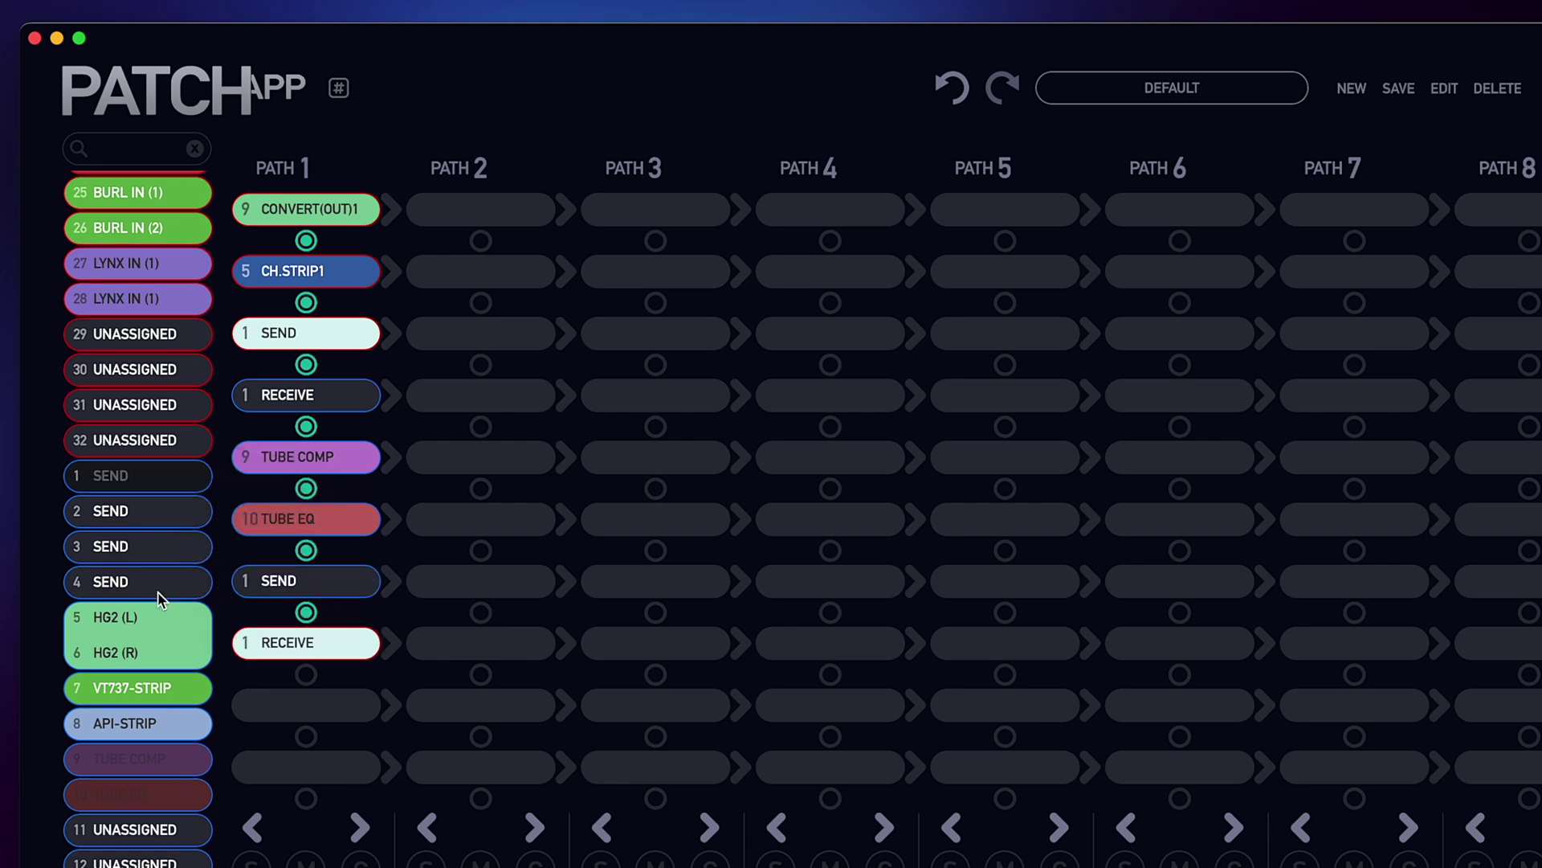
scroll(158, 599, up, 15)
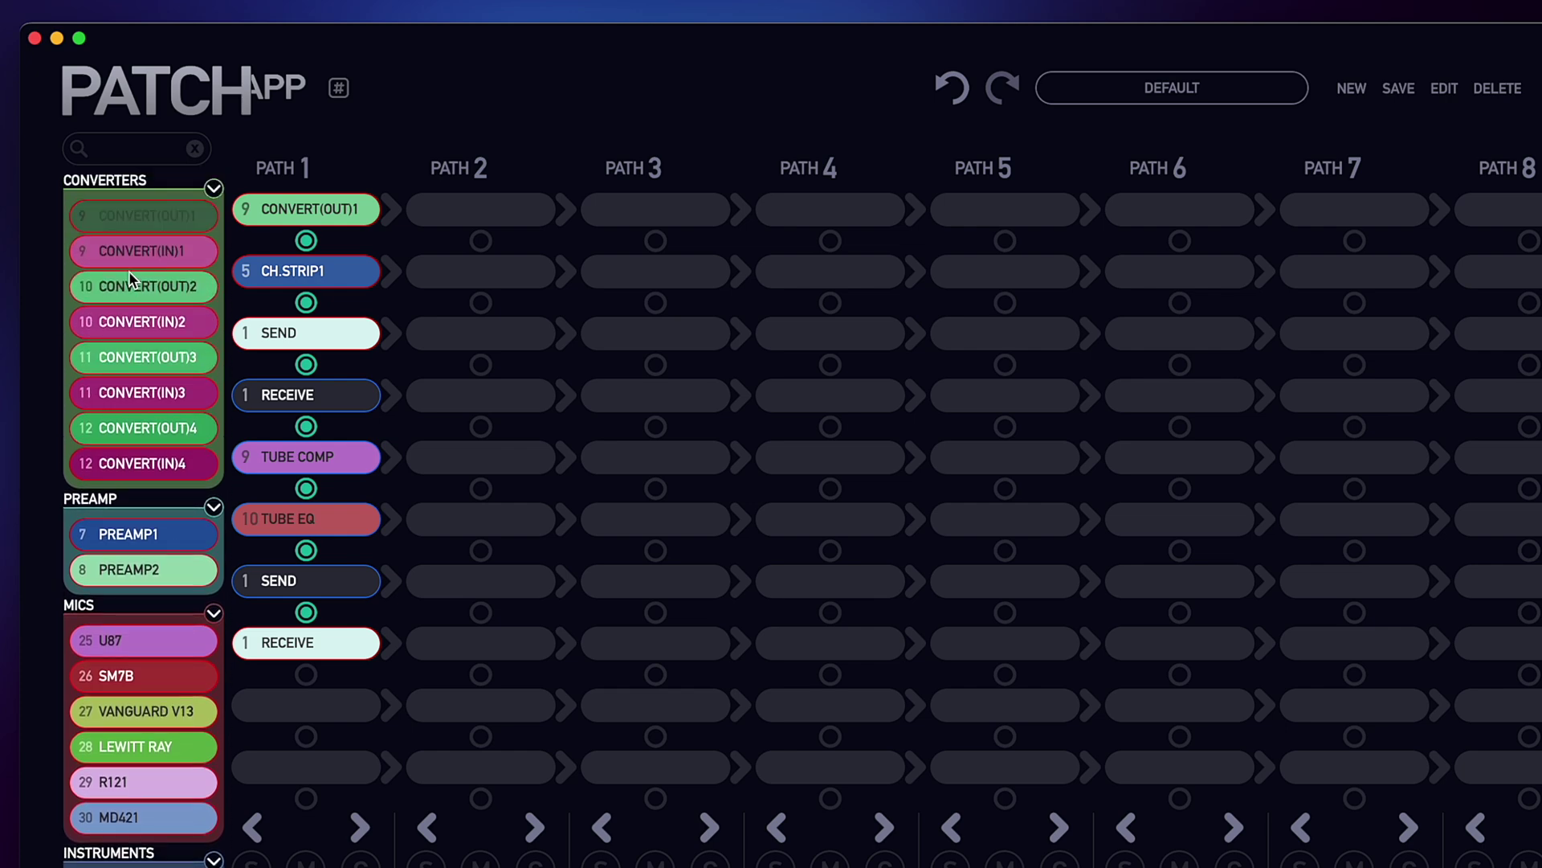
drag(131, 255, 306, 727)
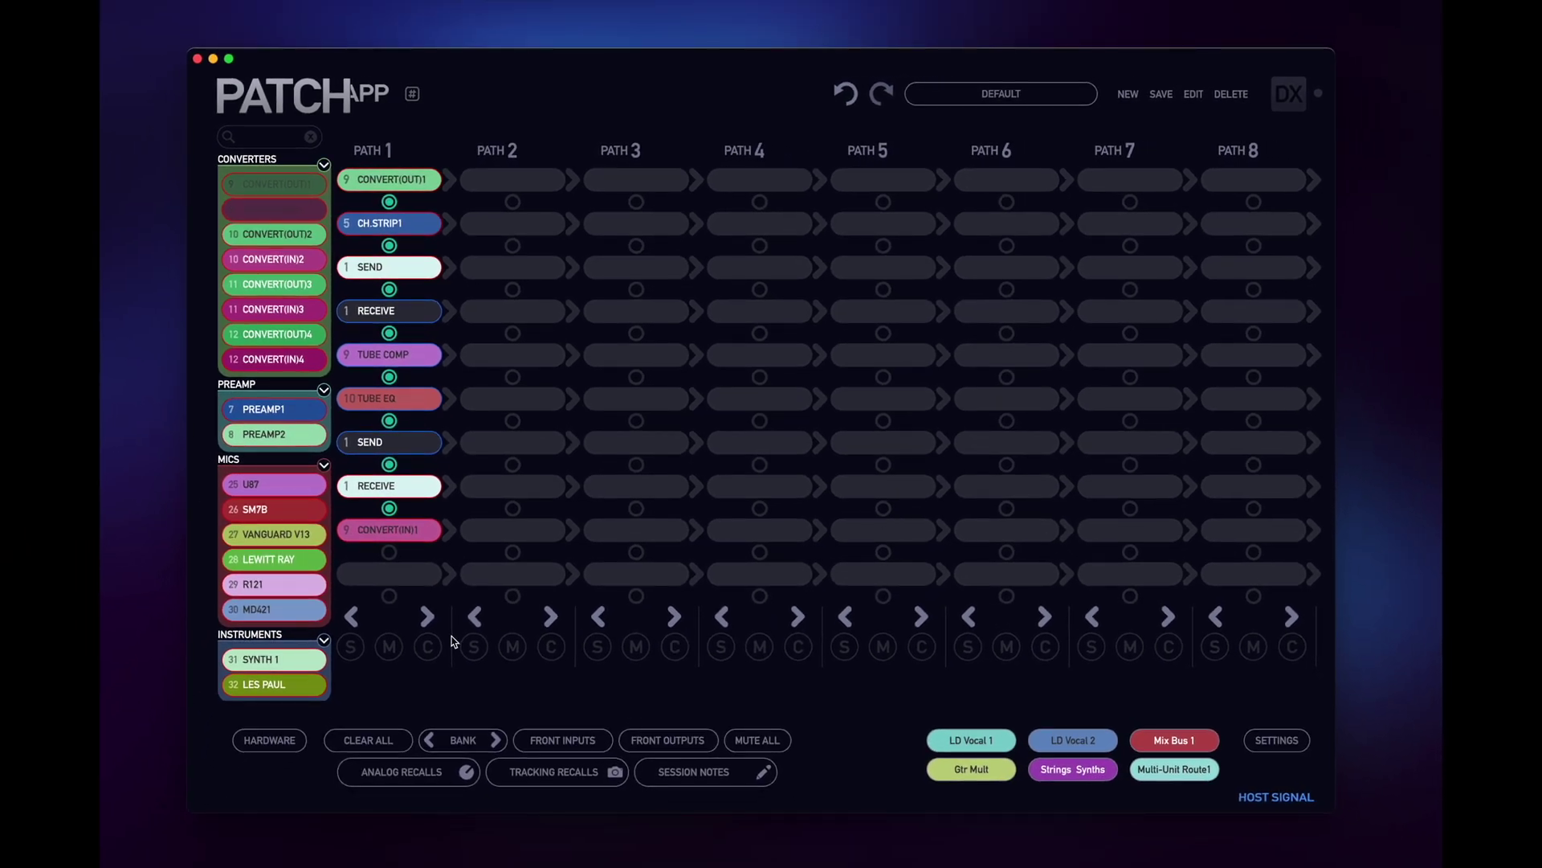
Step: Clear all paths, then switch on Automatically Use Multiunit Passes in User Preferences and save
click(371, 741)
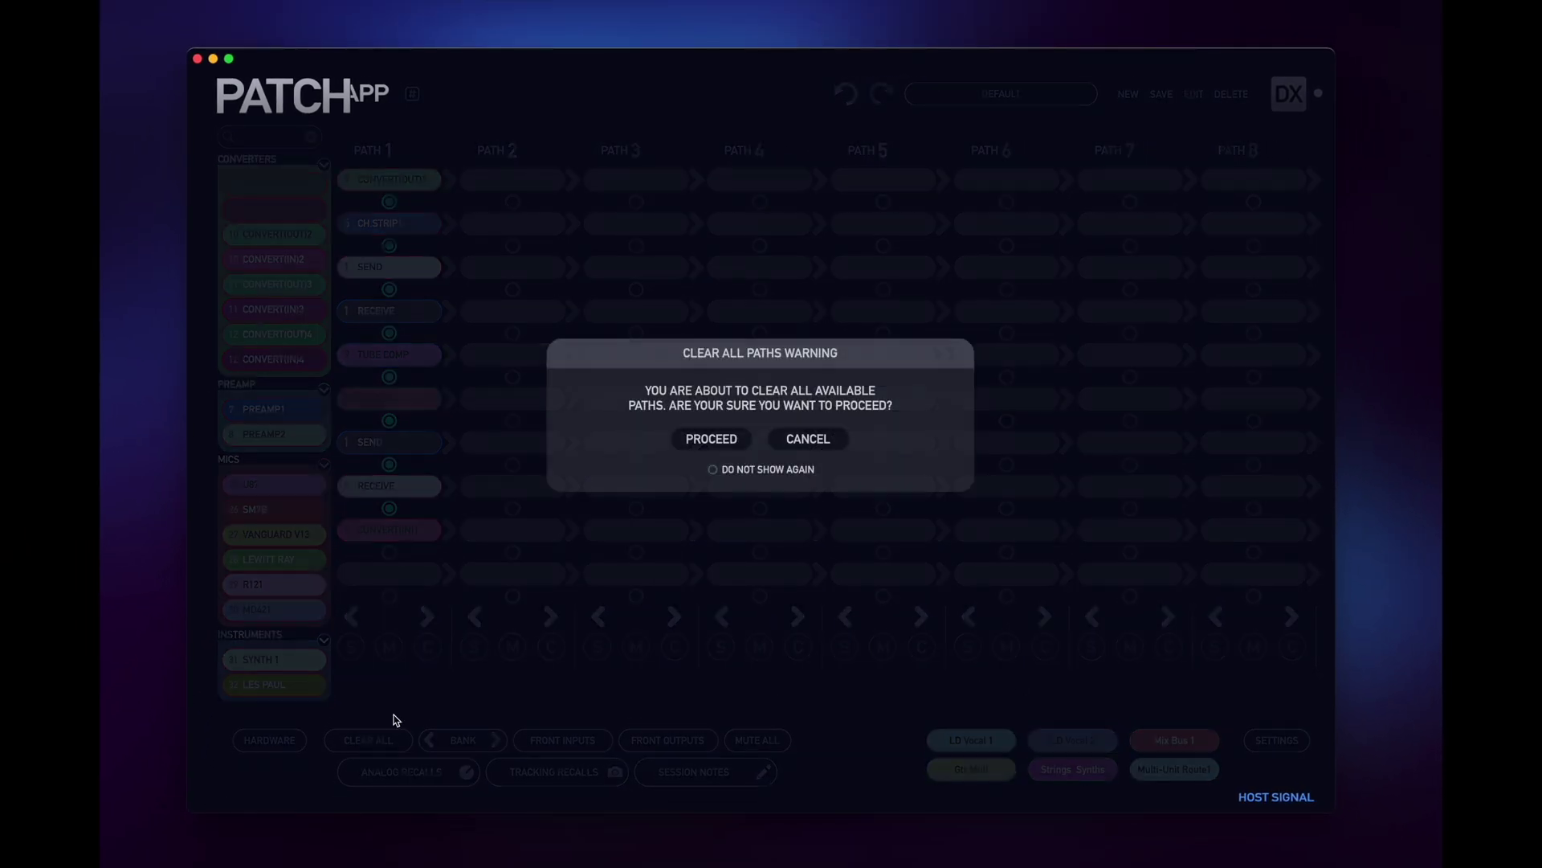
click(720, 444)
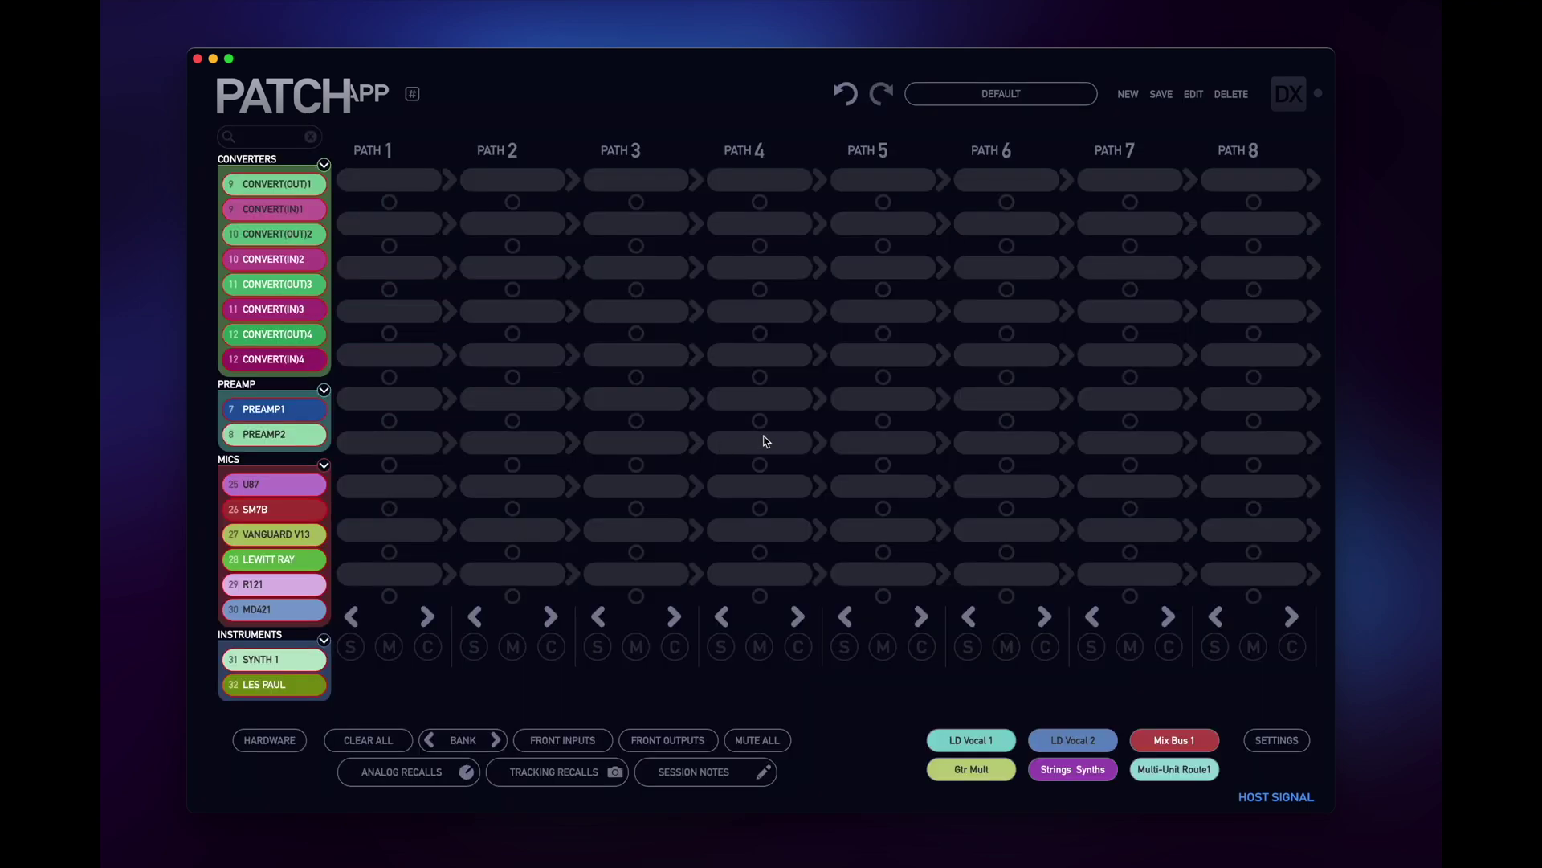
click(1294, 741)
click(828, 456)
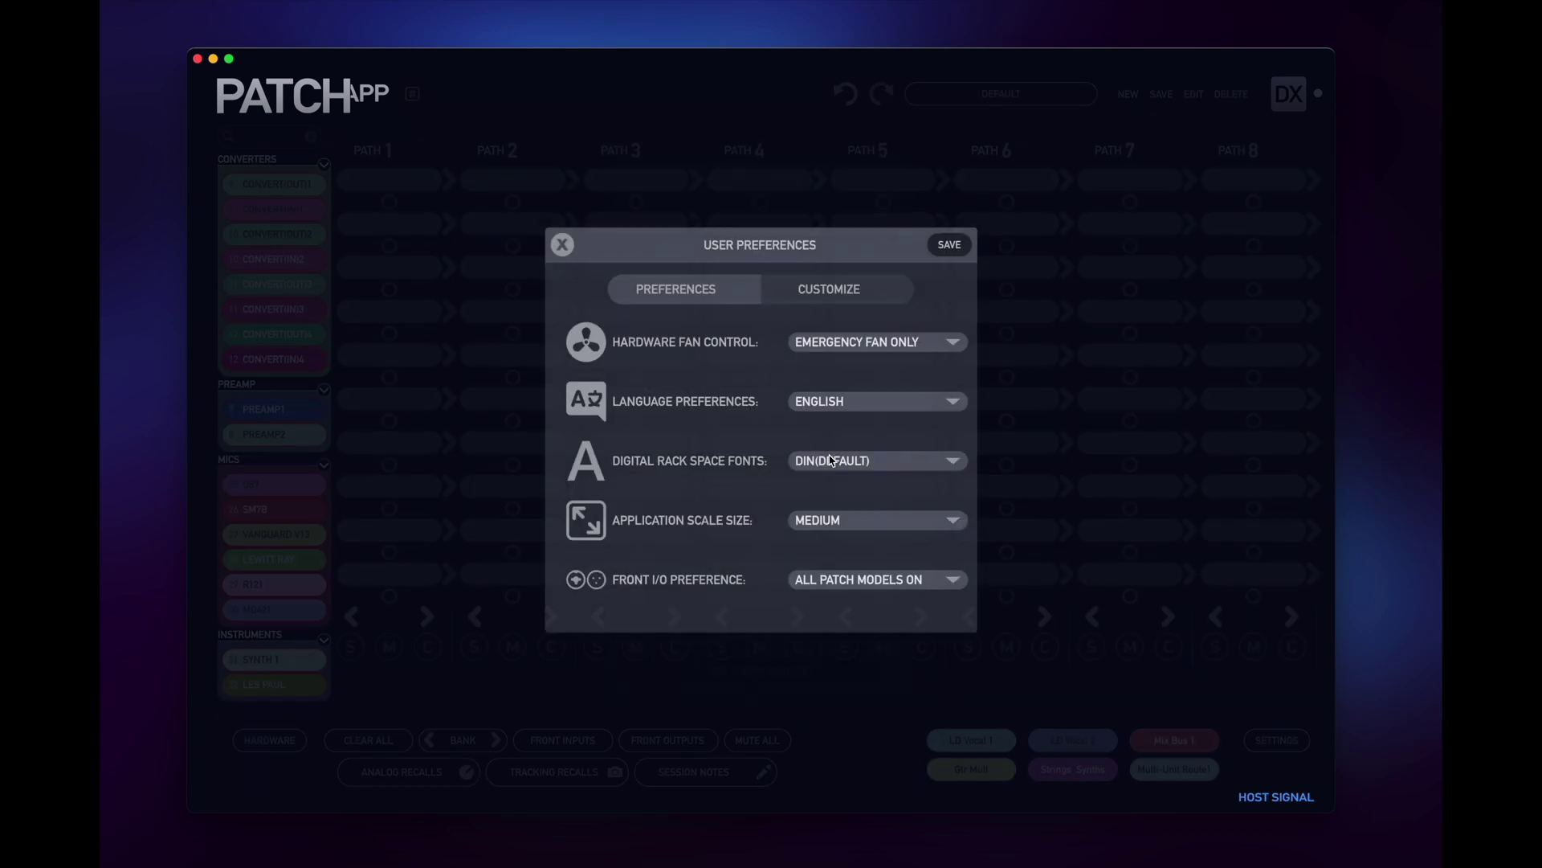
click(849, 296)
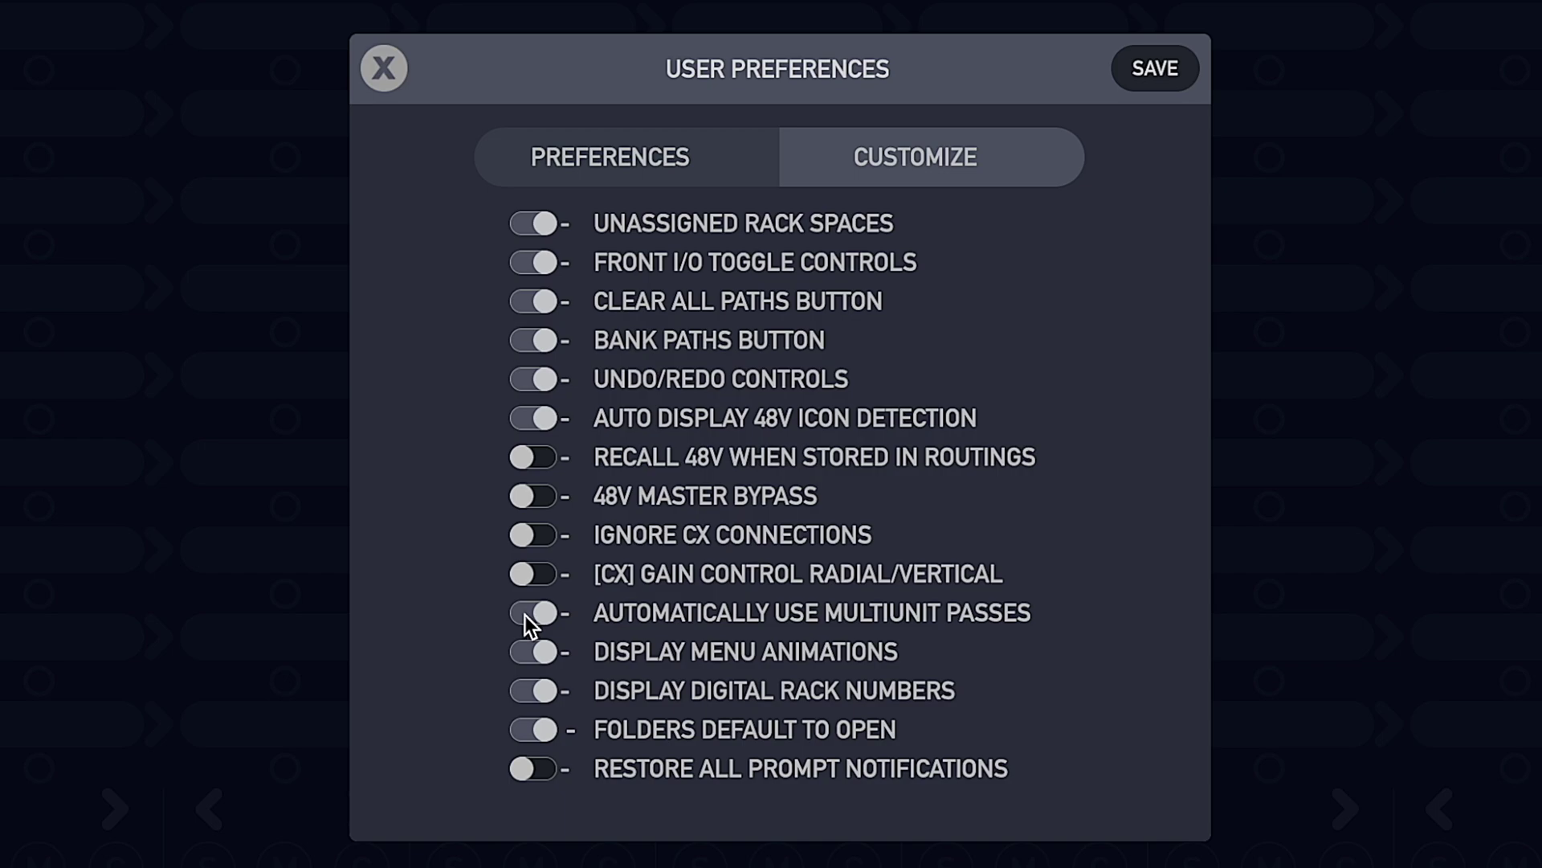
click(1157, 70)
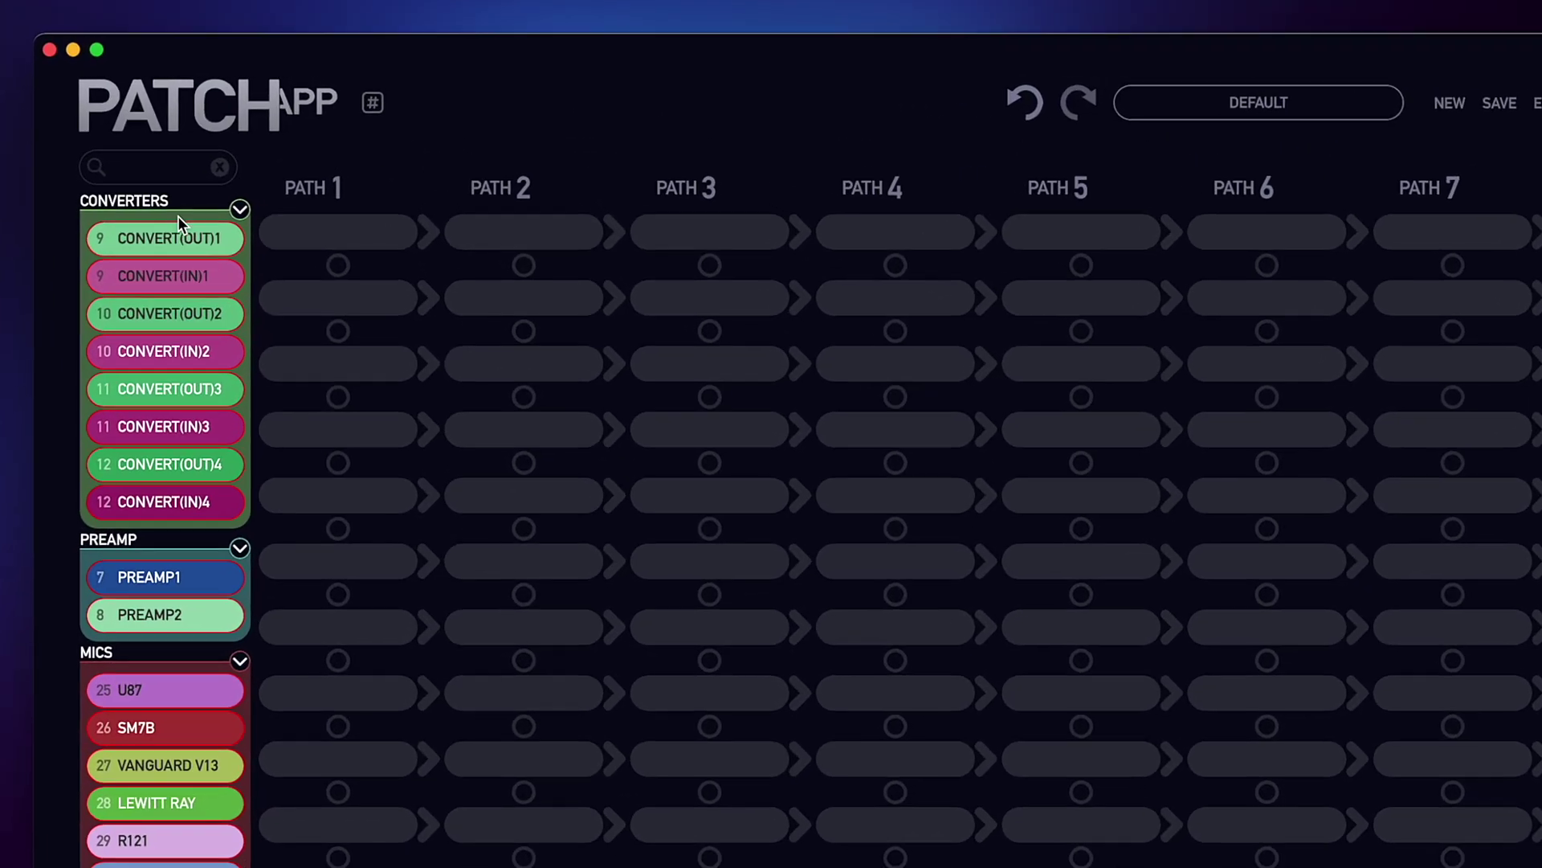
Step: Start Path 1 with CONVERT(OUT)1 followed by CH.STRIP1
drag(255, 187, 353, 191)
drag(344, 269, 342, 265)
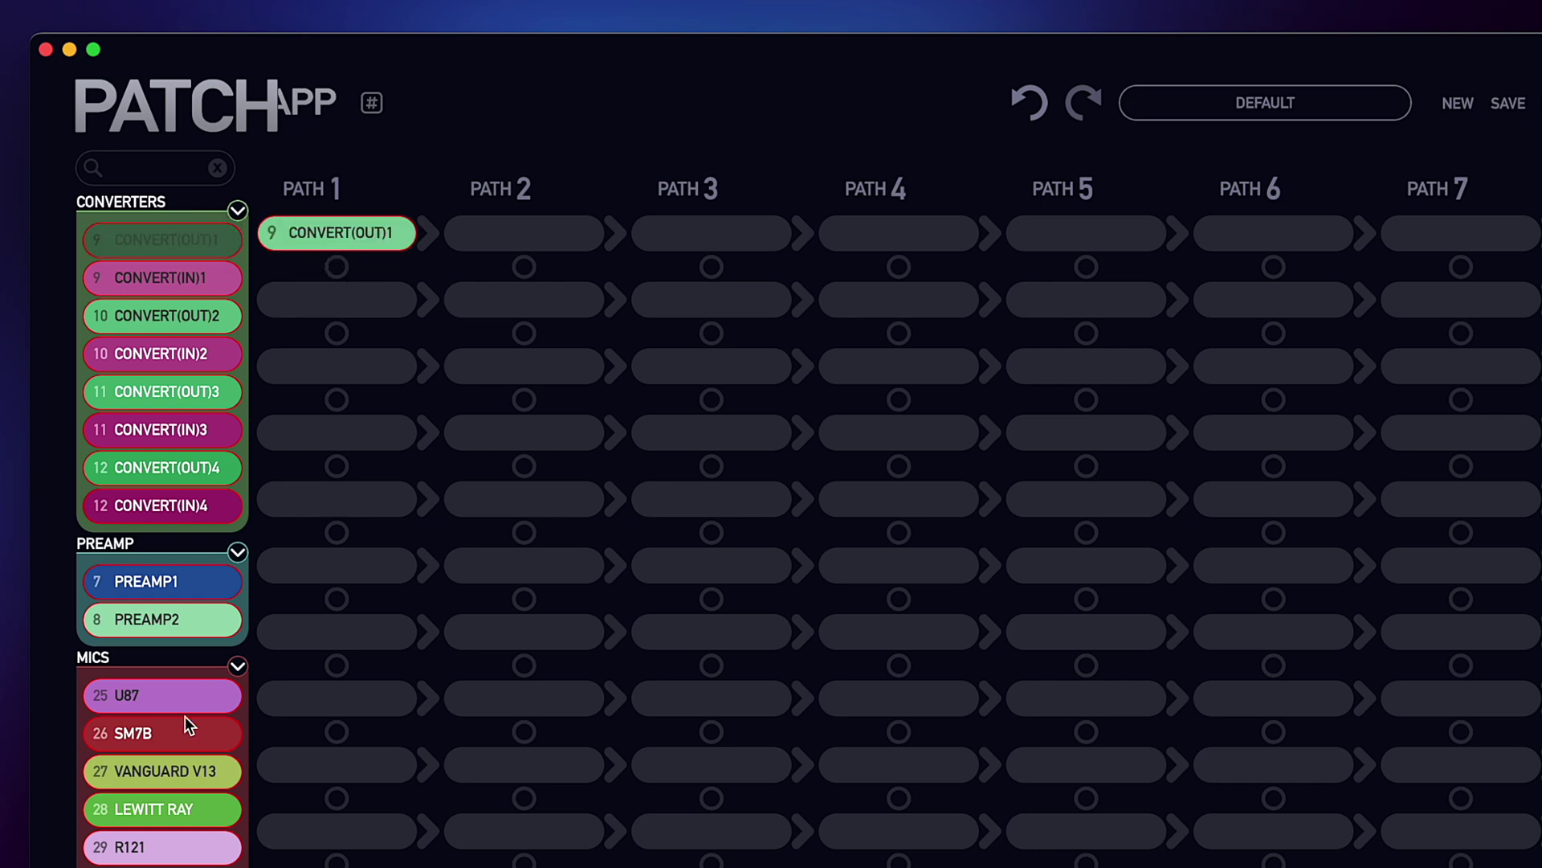
scroll(184, 715, down, 8)
drag(161, 821, 334, 320)
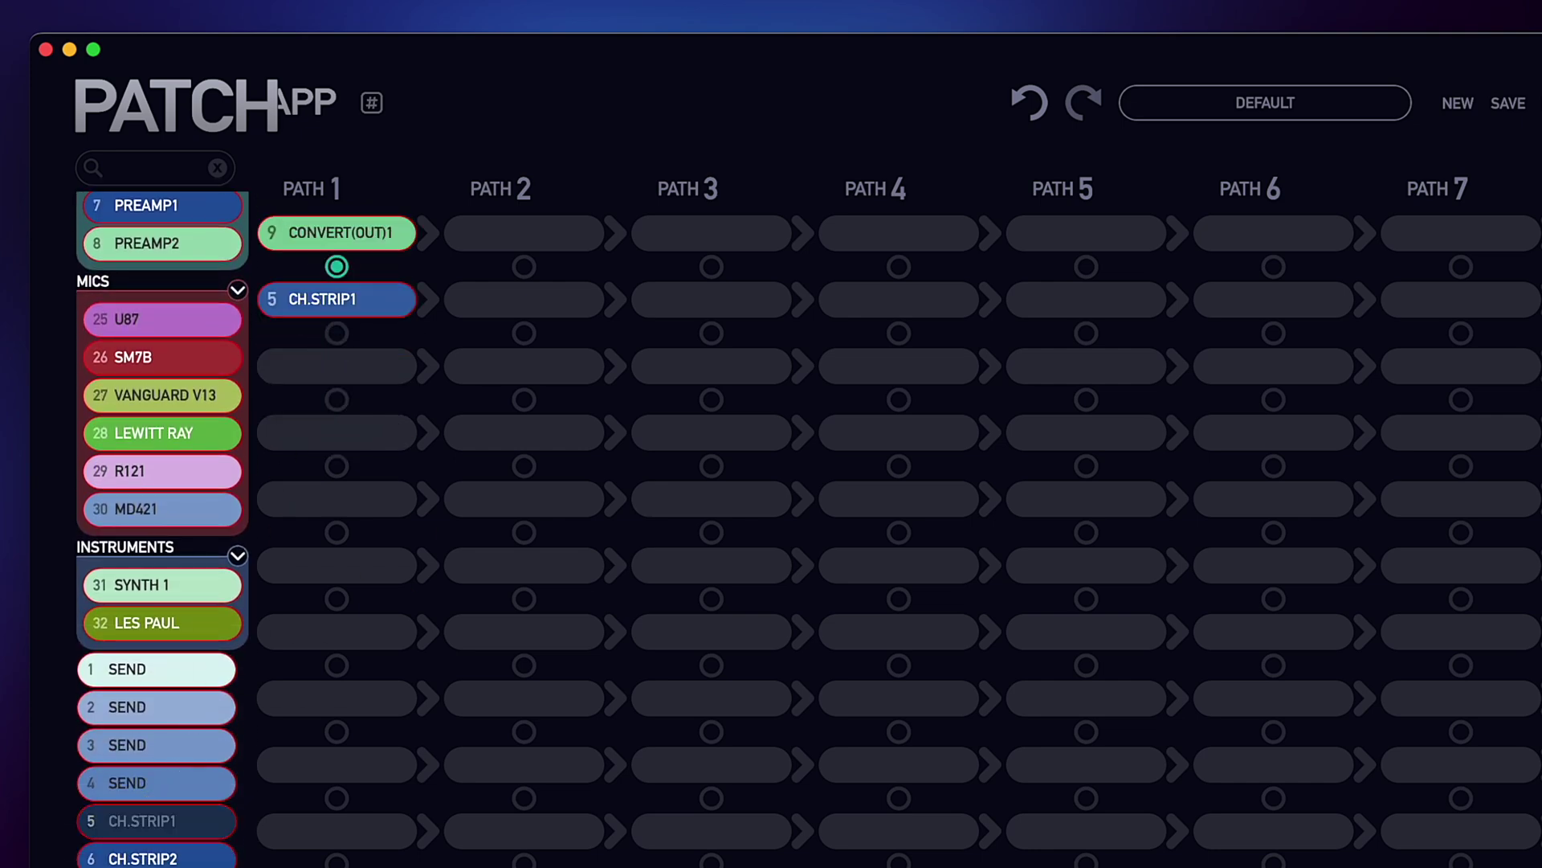
scroll(161, 530, down, 15)
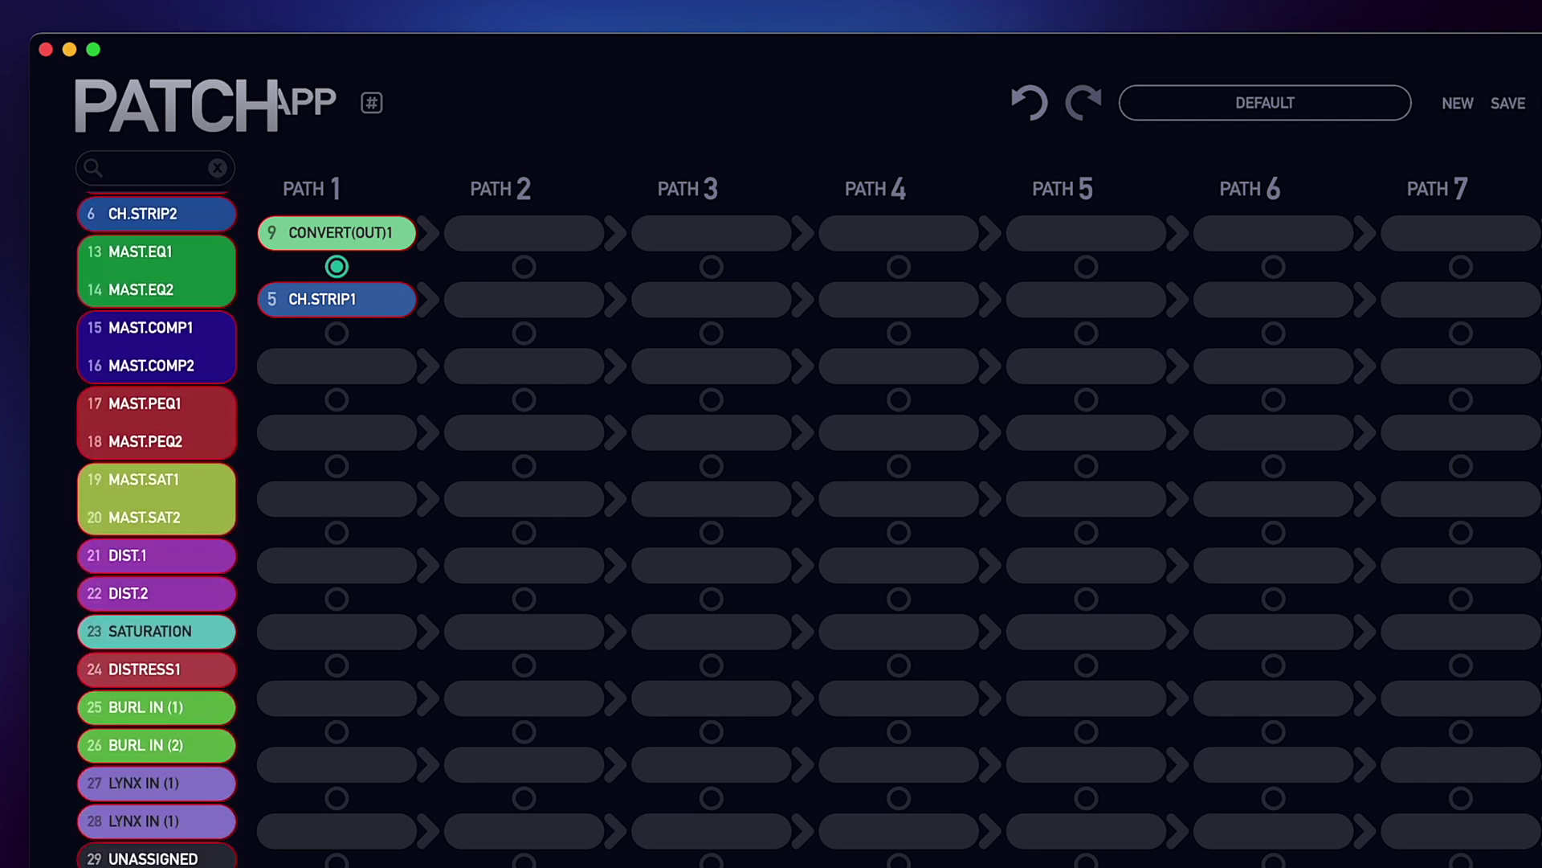
scroll(156, 530, down, 4)
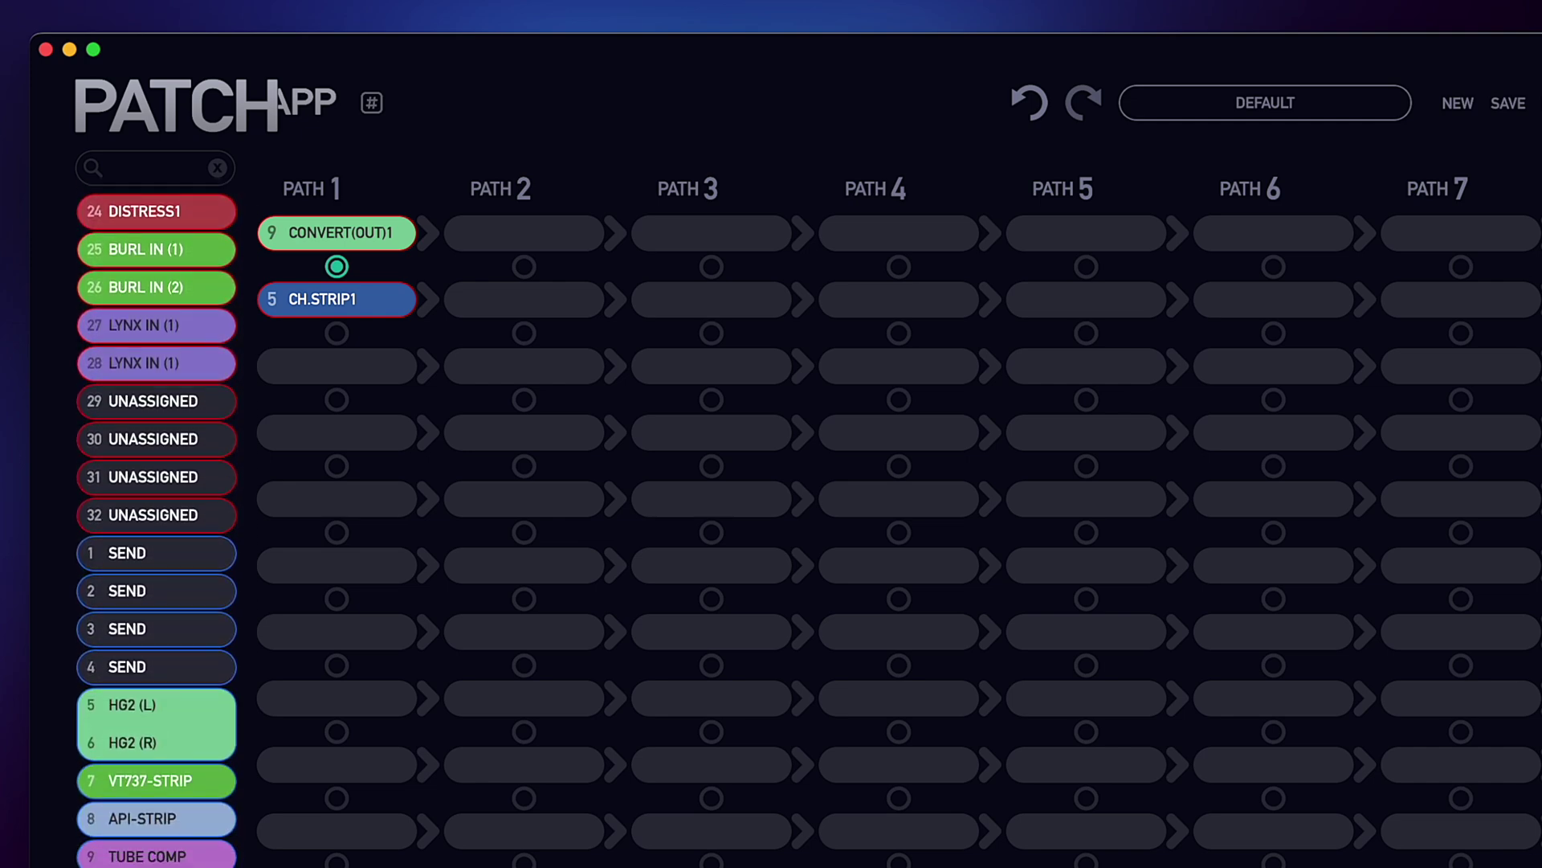
Step: Add TUBE COMP and TUBE EQ to Path 1, finishing it with CONVERT(IN)1
drag(163, 861, 336, 402)
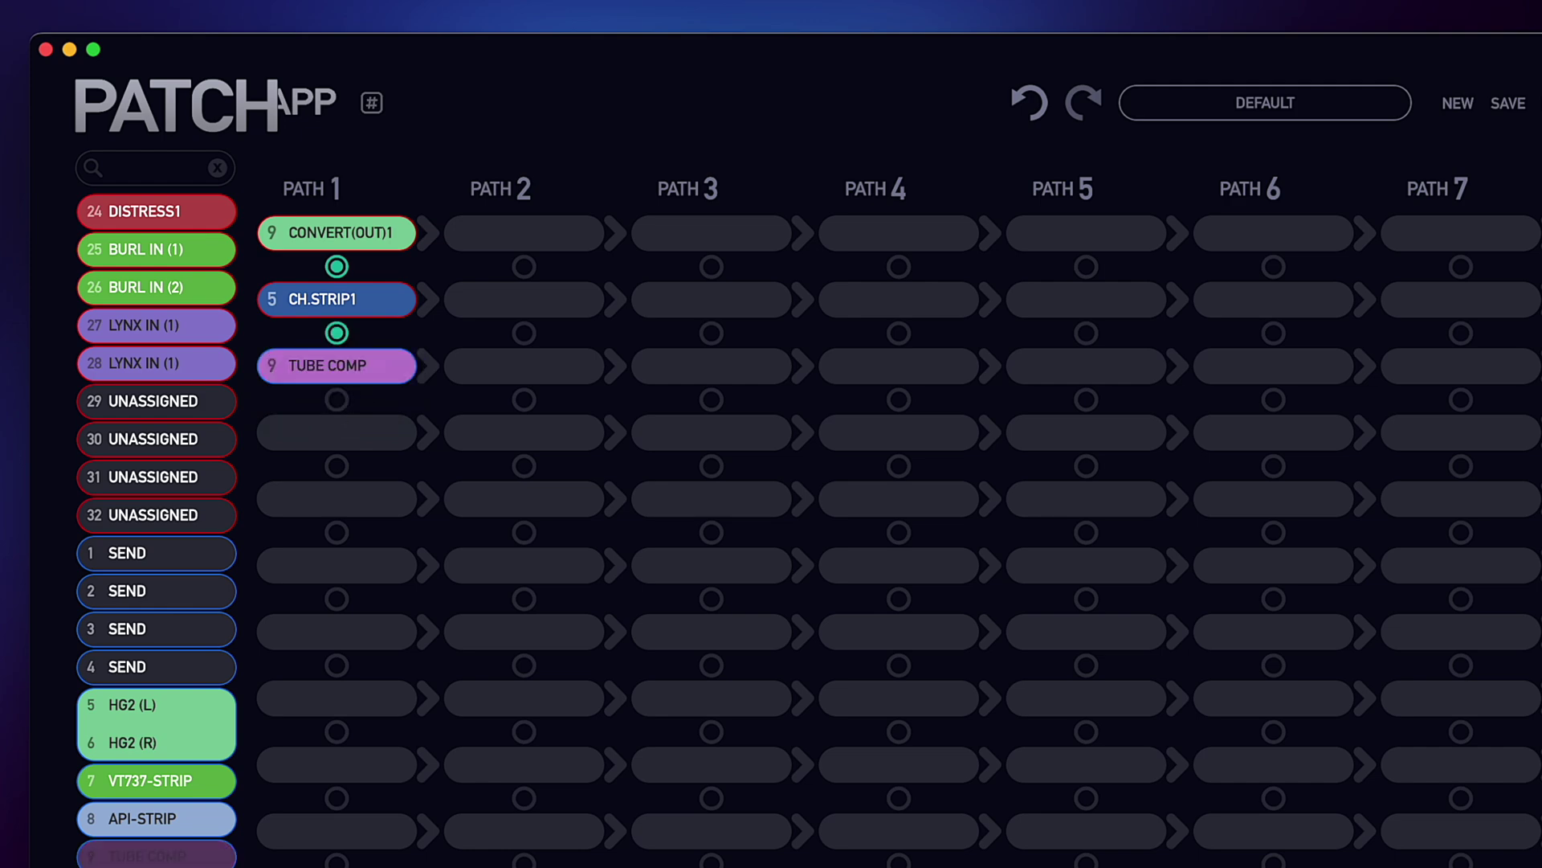
drag(241, 795, 313, 454)
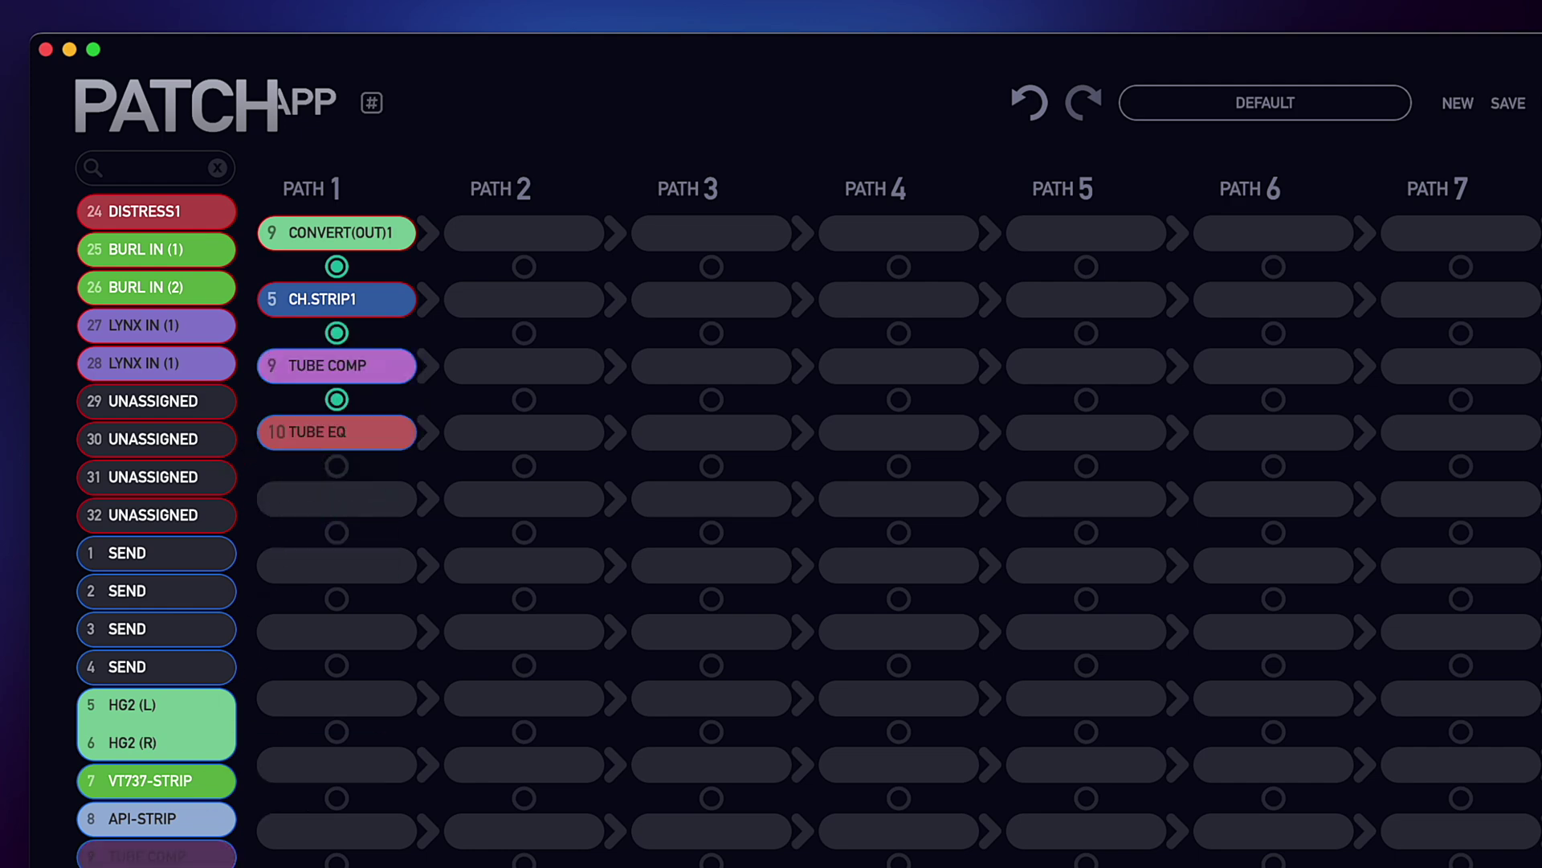
scroll(207, 861, up, 10)
drag(186, 285, 365, 526)
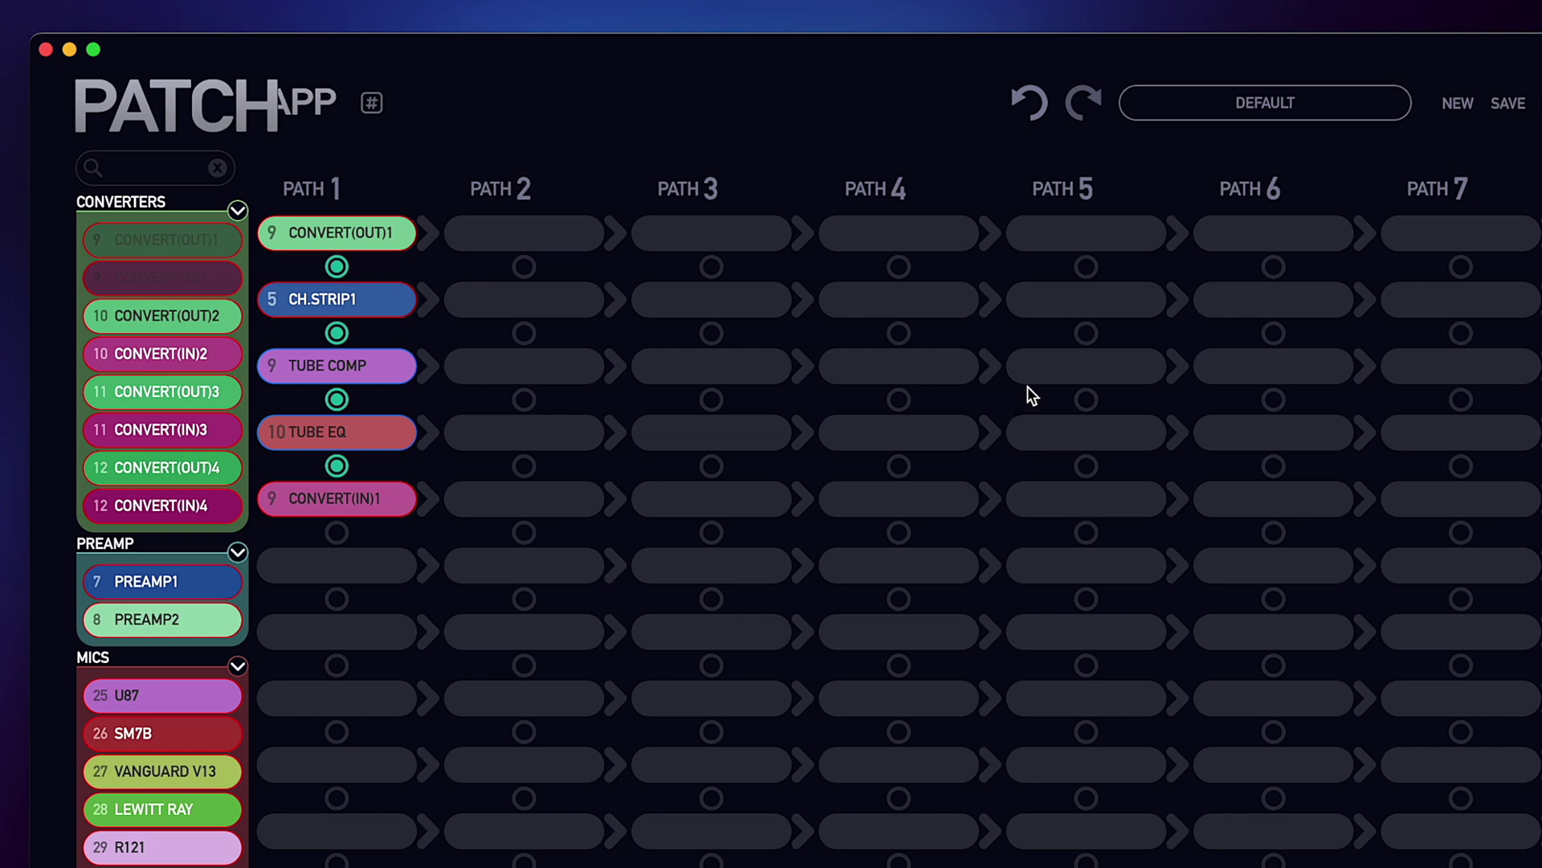
scroll(204, 552, down, 5)
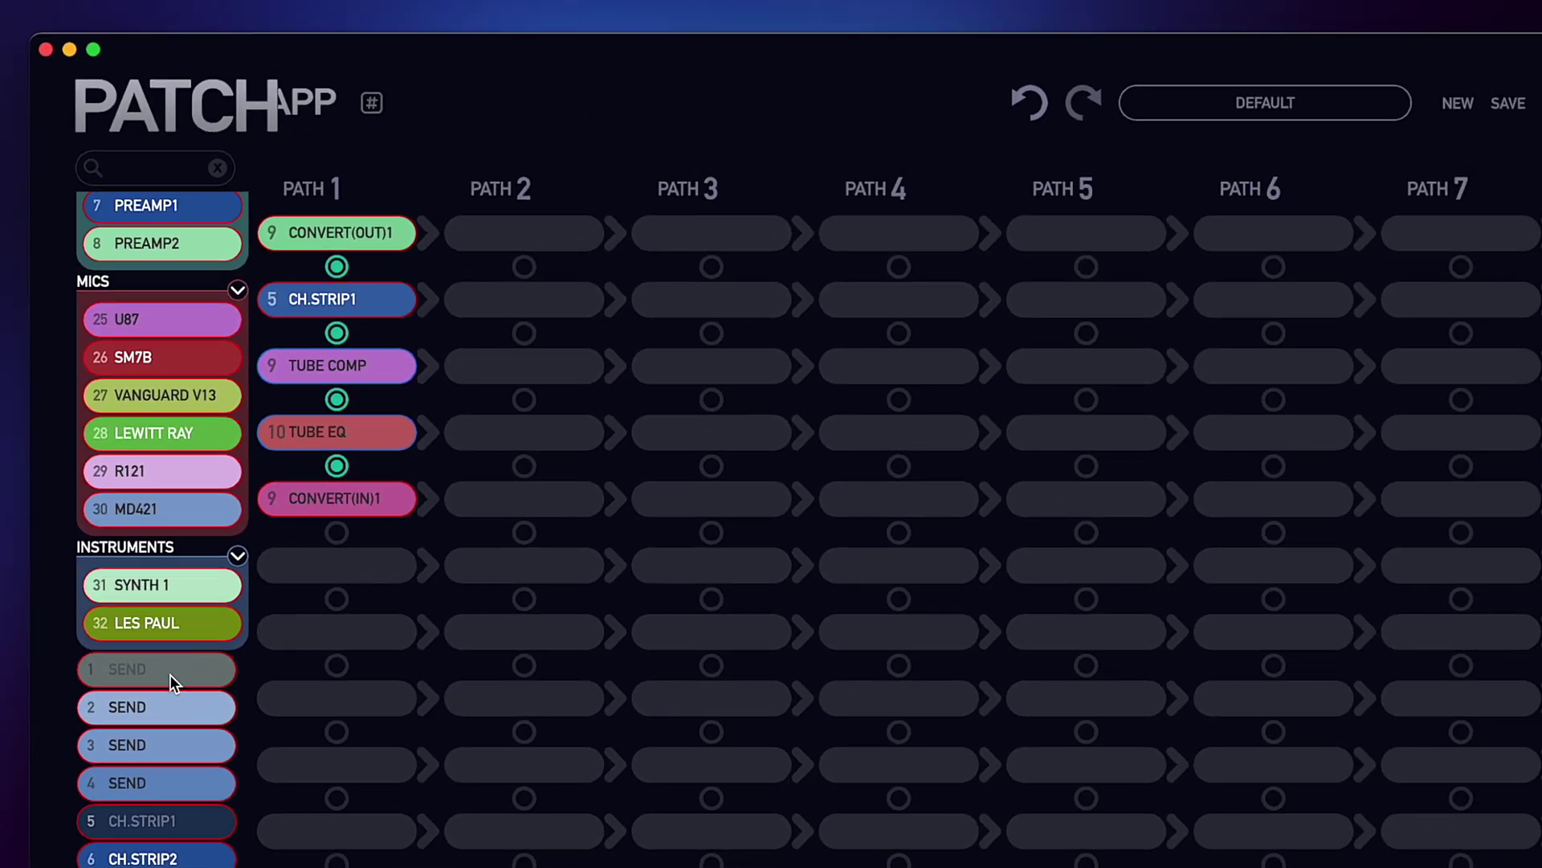
scroll(170, 674, down, 10)
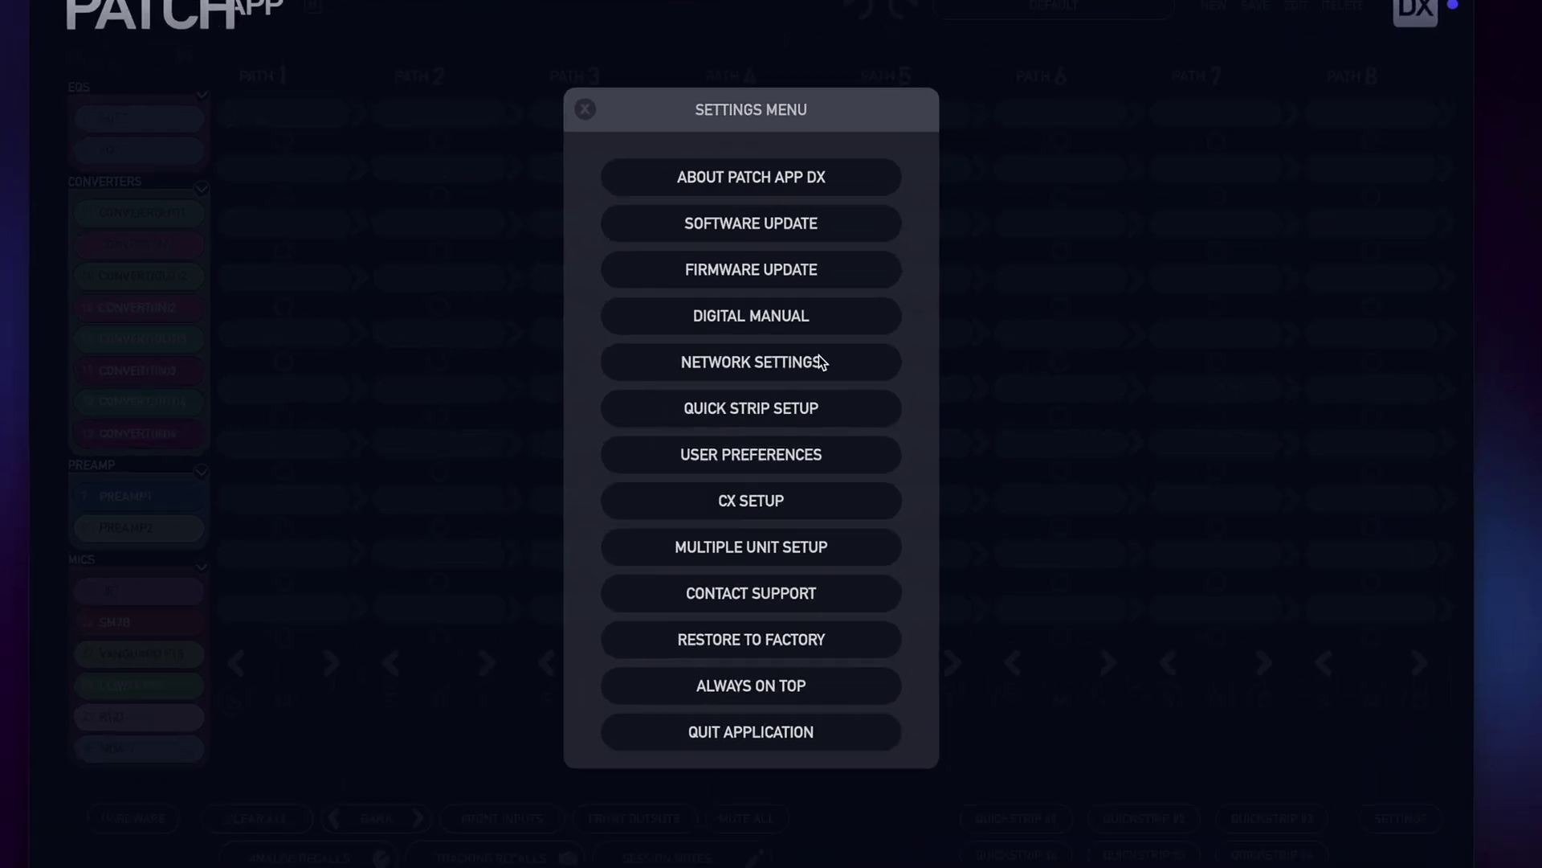
Step: Open Network Settings to view group STUDIO1 with Mac.lan, localhost and 192.168.1.3
click(826, 375)
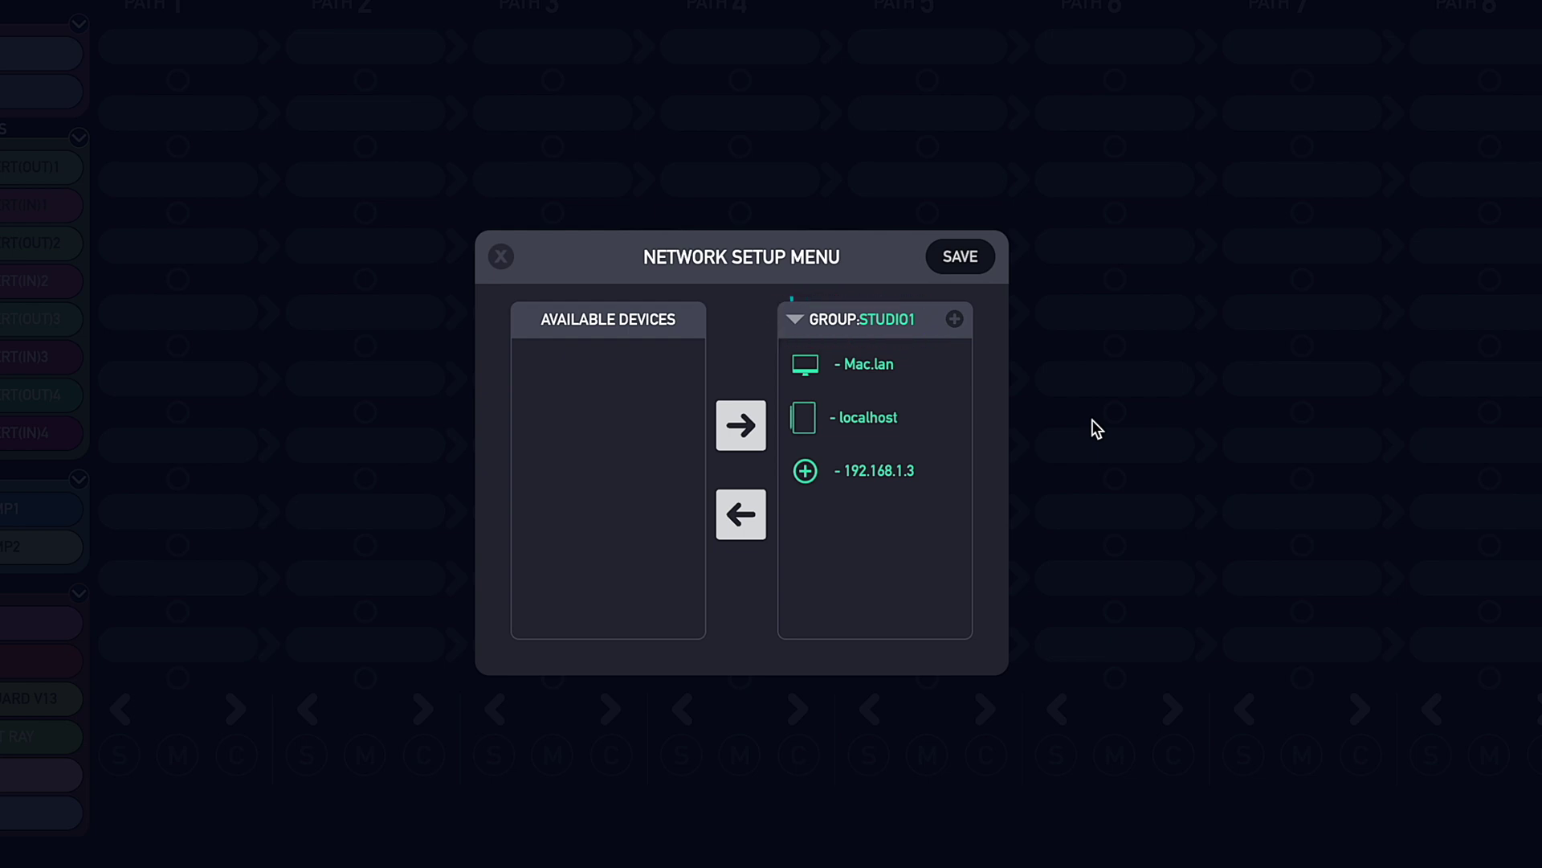
Step: Create network group STUDIO2, move localhost into it and save the setup
drag(881, 428, 615, 416)
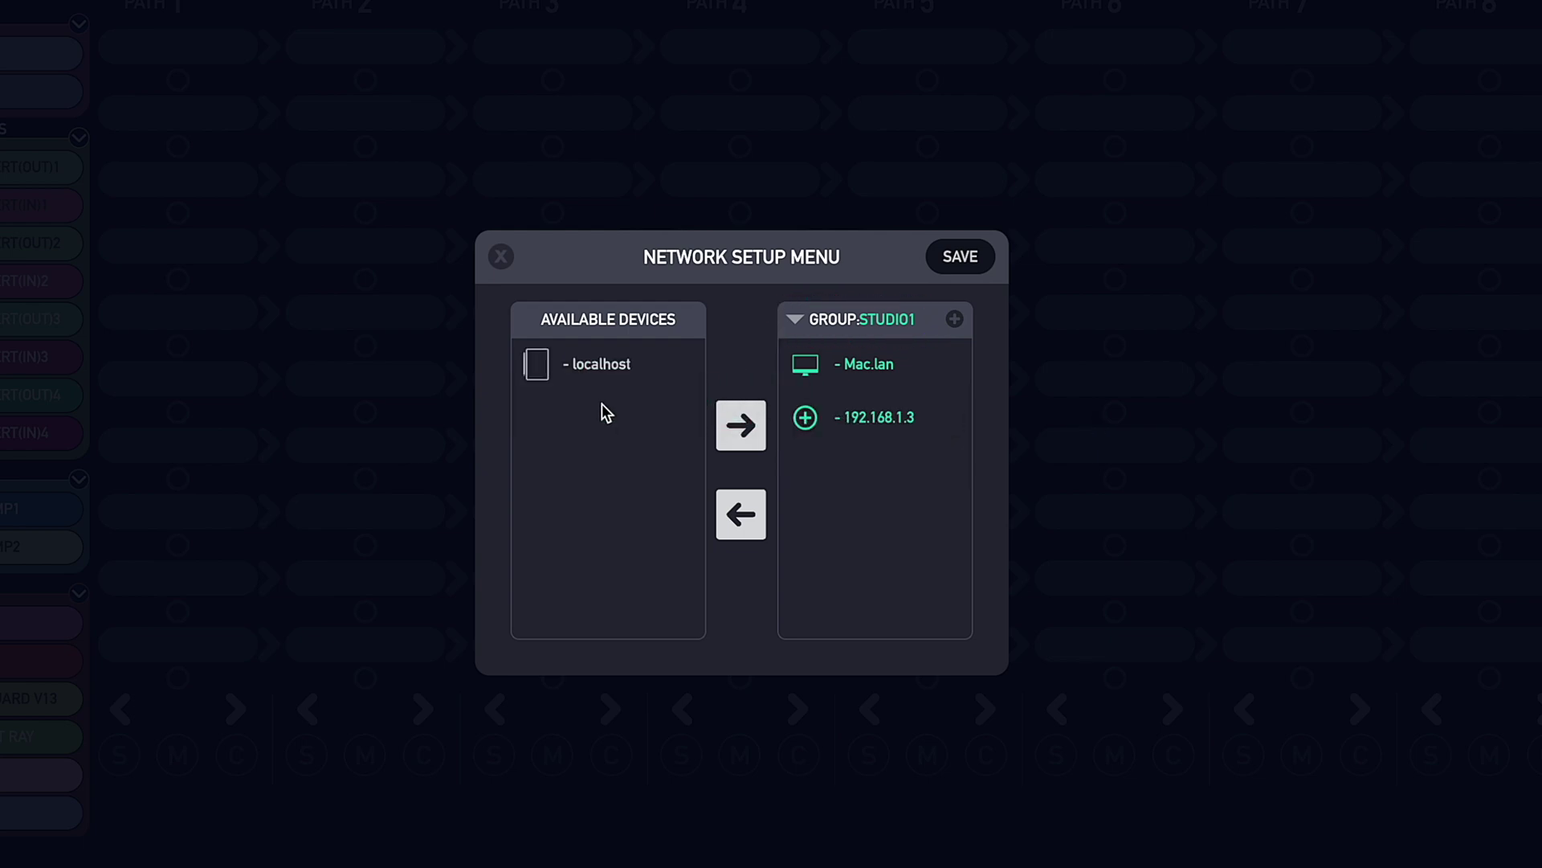
click(955, 320)
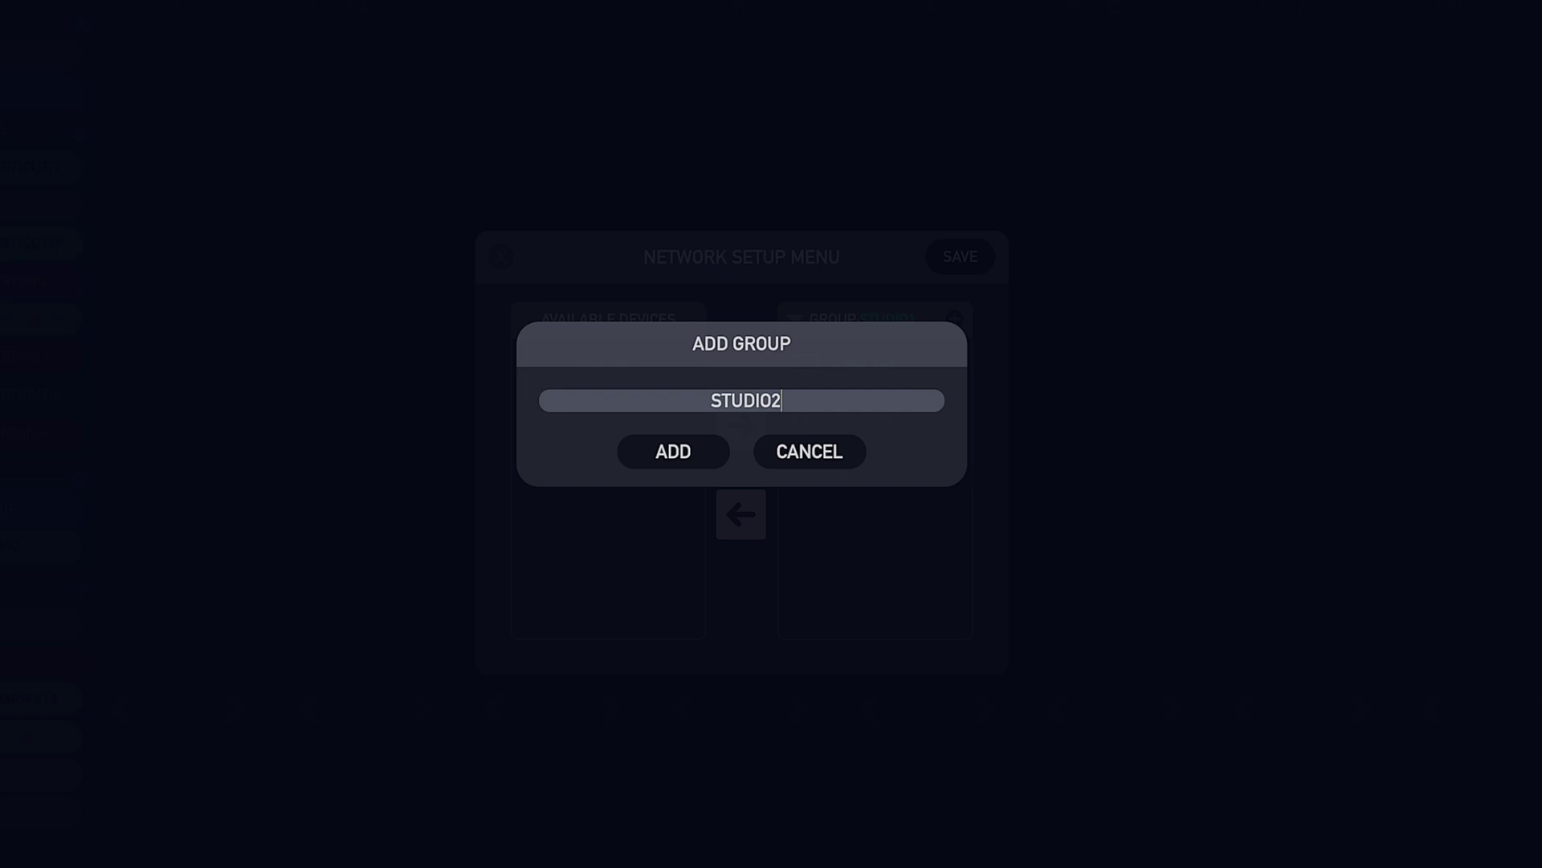
click(670, 452)
drag(571, 365, 847, 390)
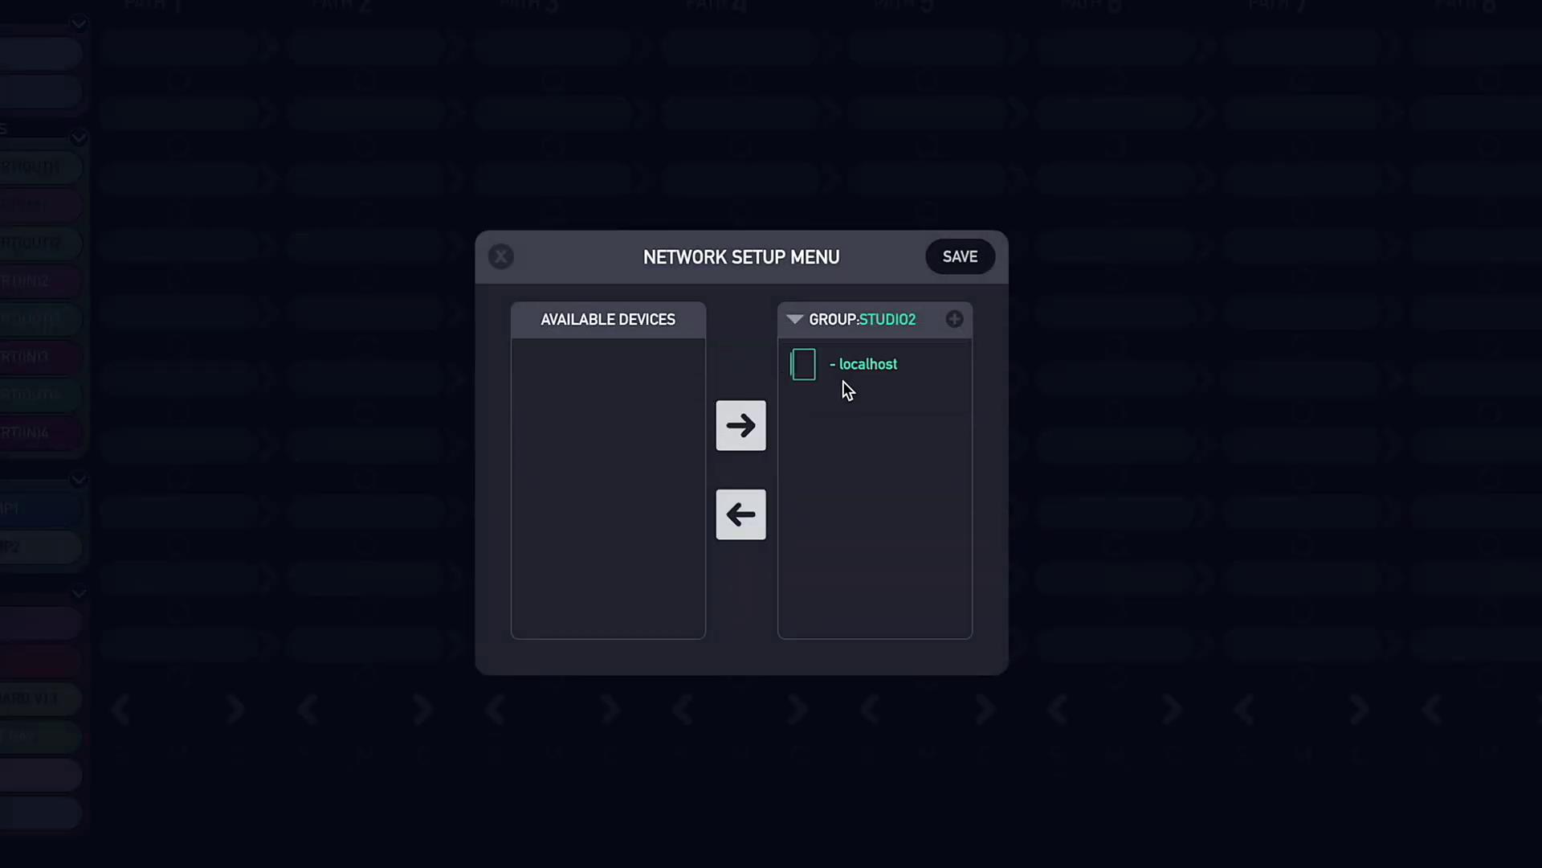
click(960, 257)
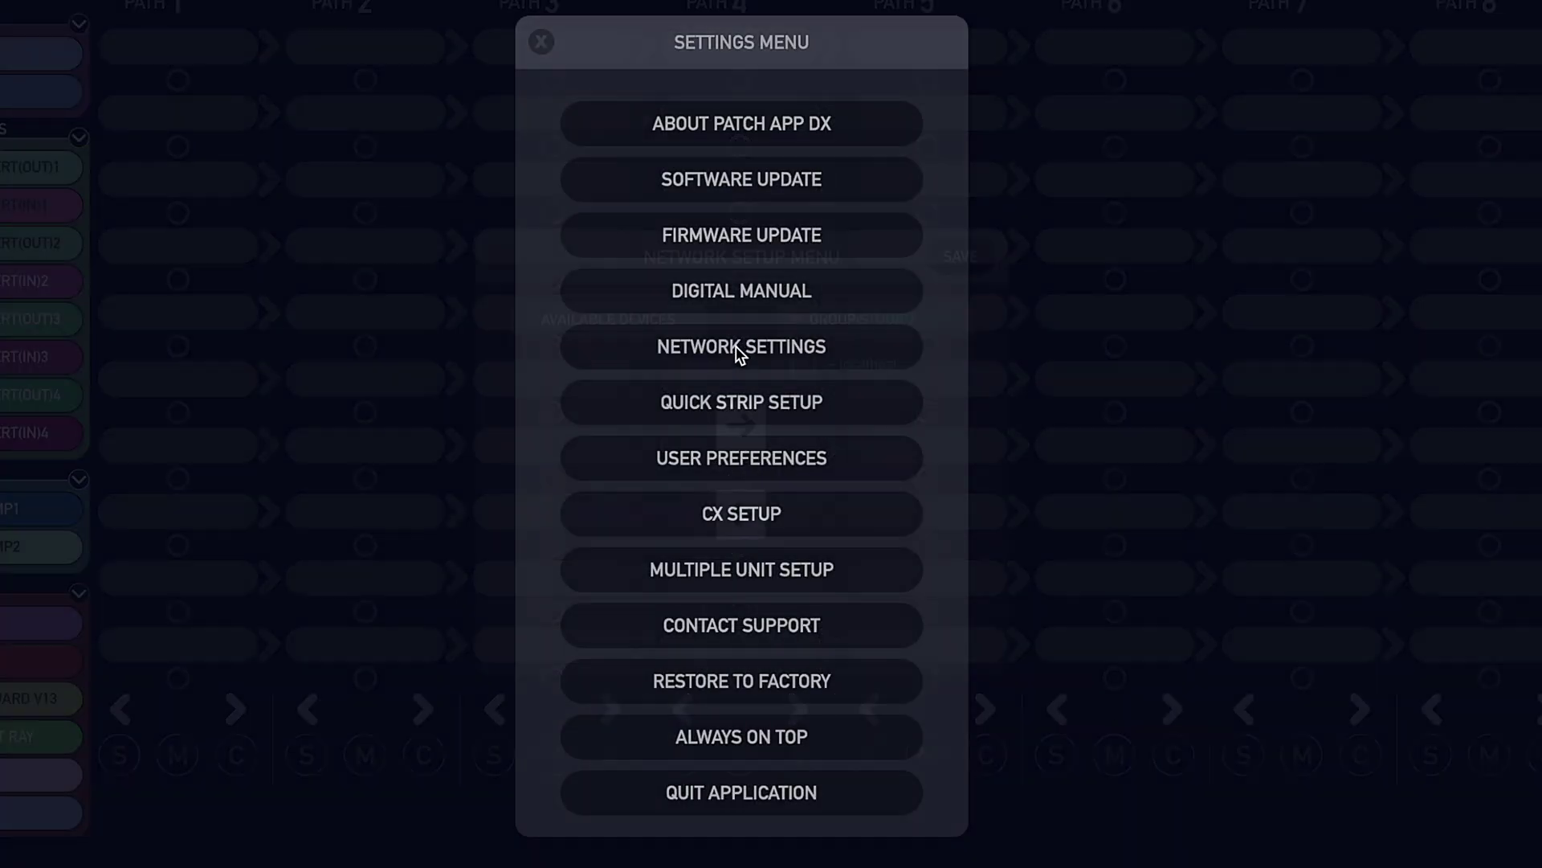
Step: Move localhost from STUDIO2 back into STUDIO1 and save the network setup
click(737, 346)
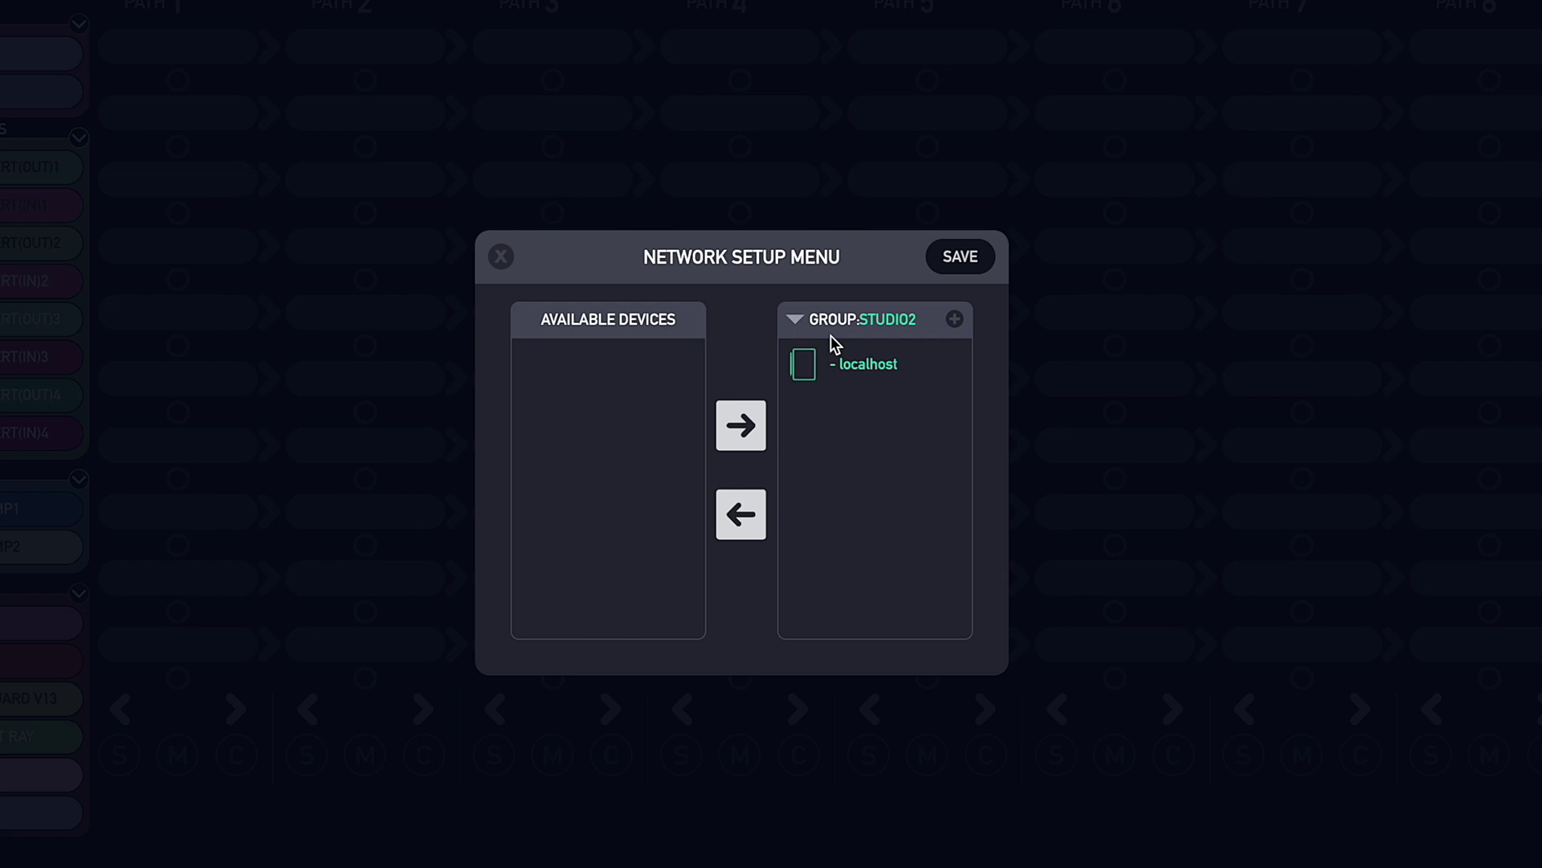
drag(836, 345, 585, 402)
click(906, 318)
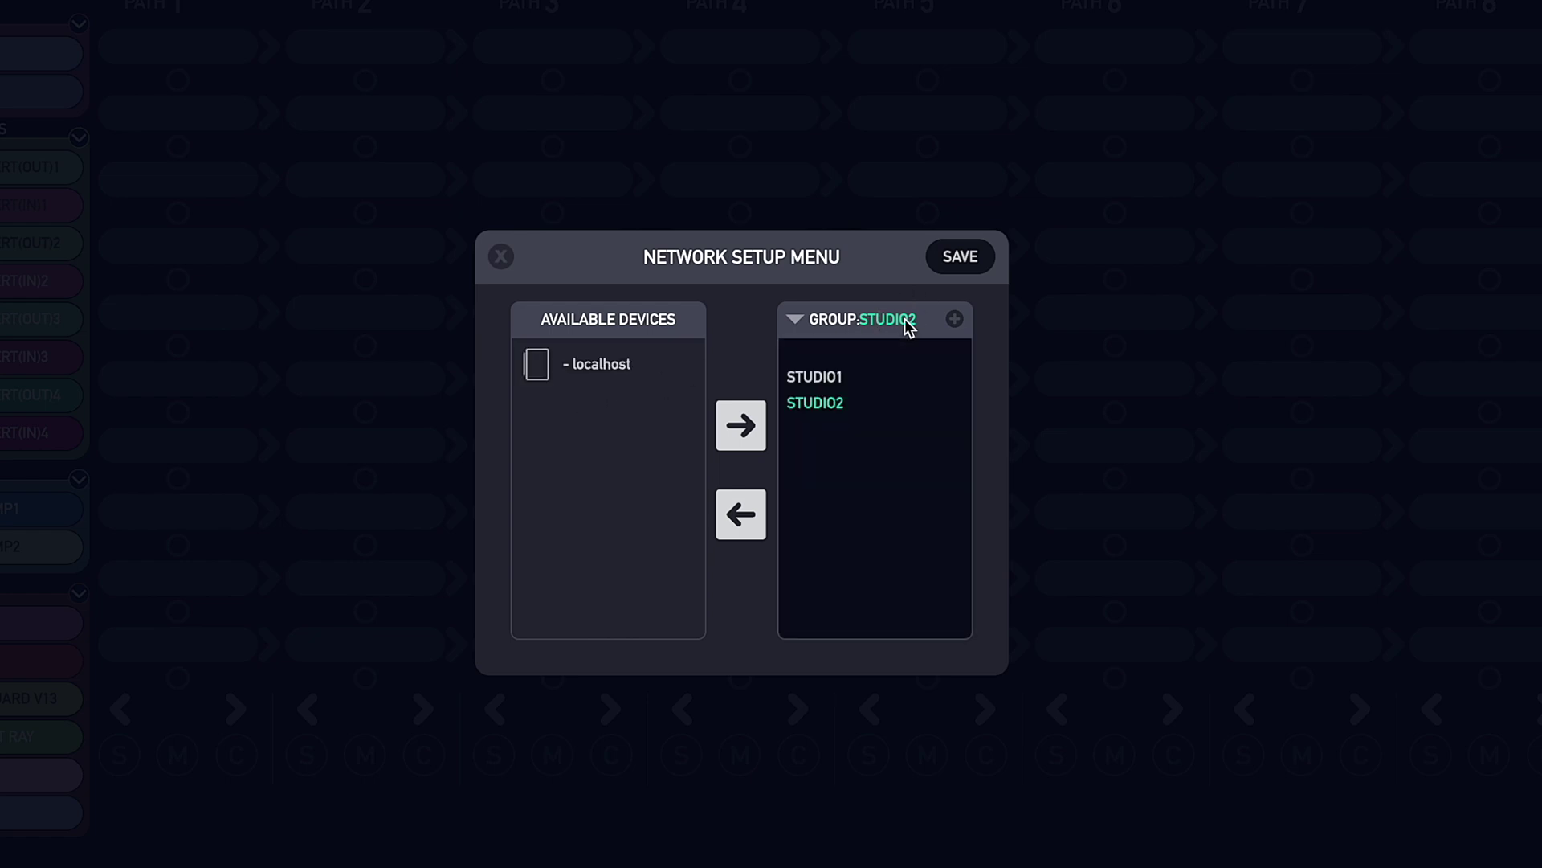
click(828, 376)
drag(551, 380, 841, 466)
click(964, 264)
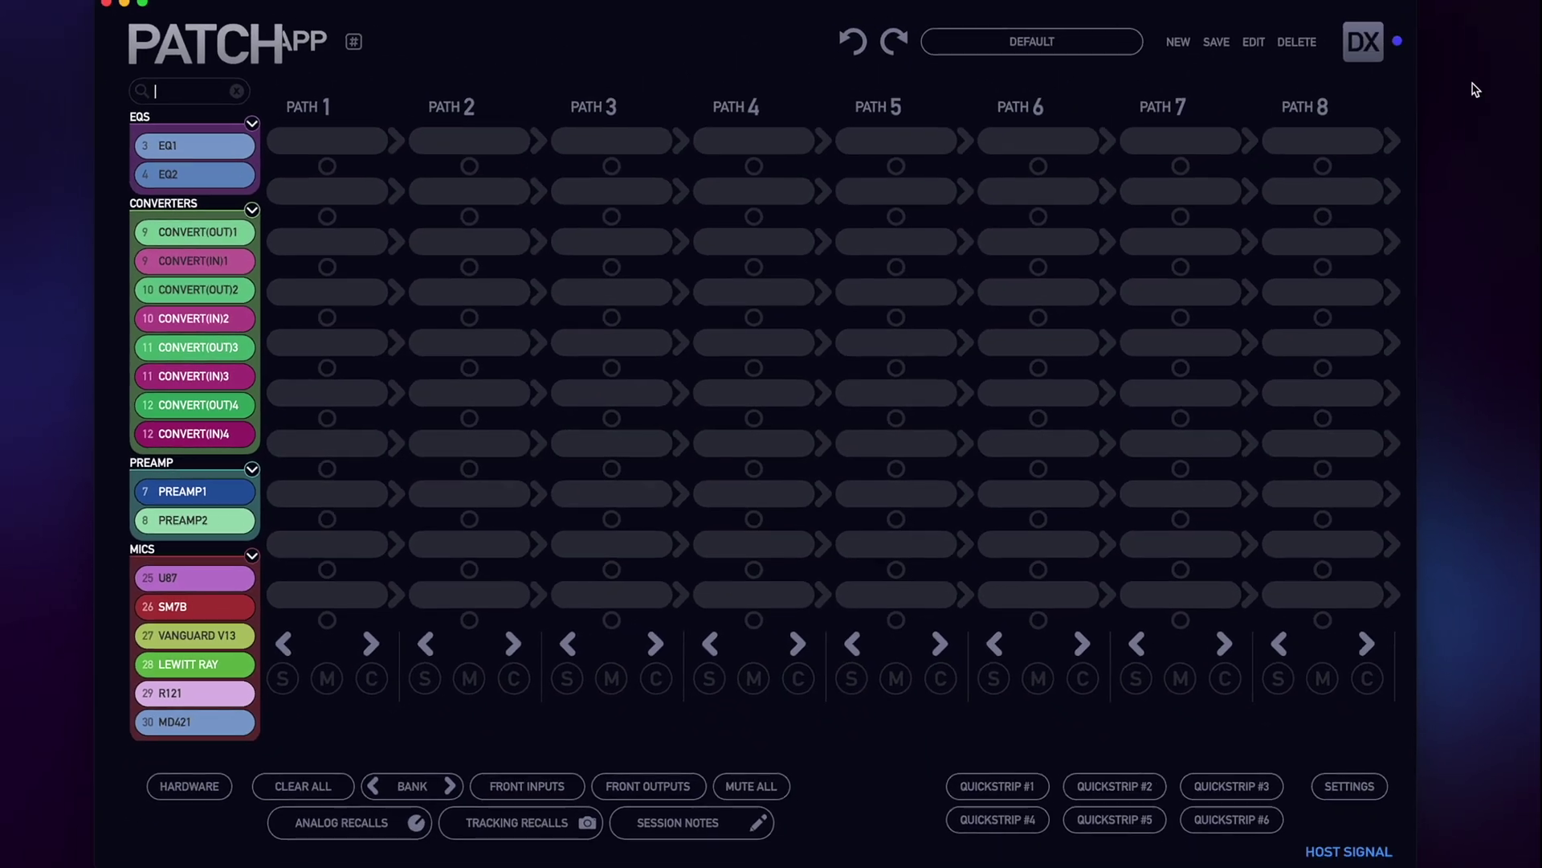
Step: Open the unit's network setup via the DX button to check STUDIO1's members
click(1381, 58)
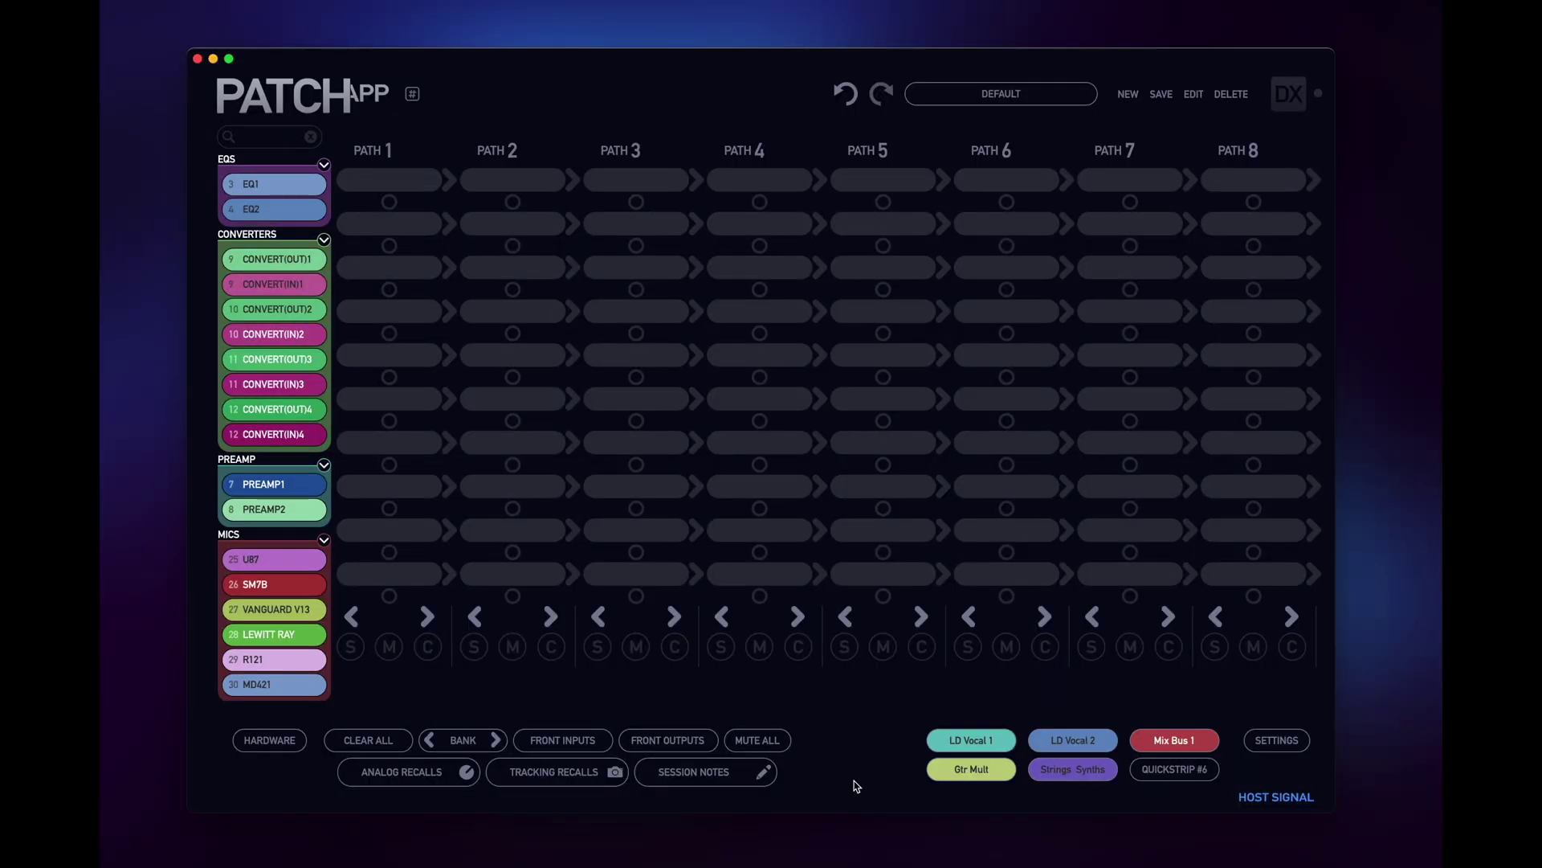
Step: Load the LD Vocal quickstrip into Path 1 and adjust the U87 mic gain to 21.0
click(1077, 747)
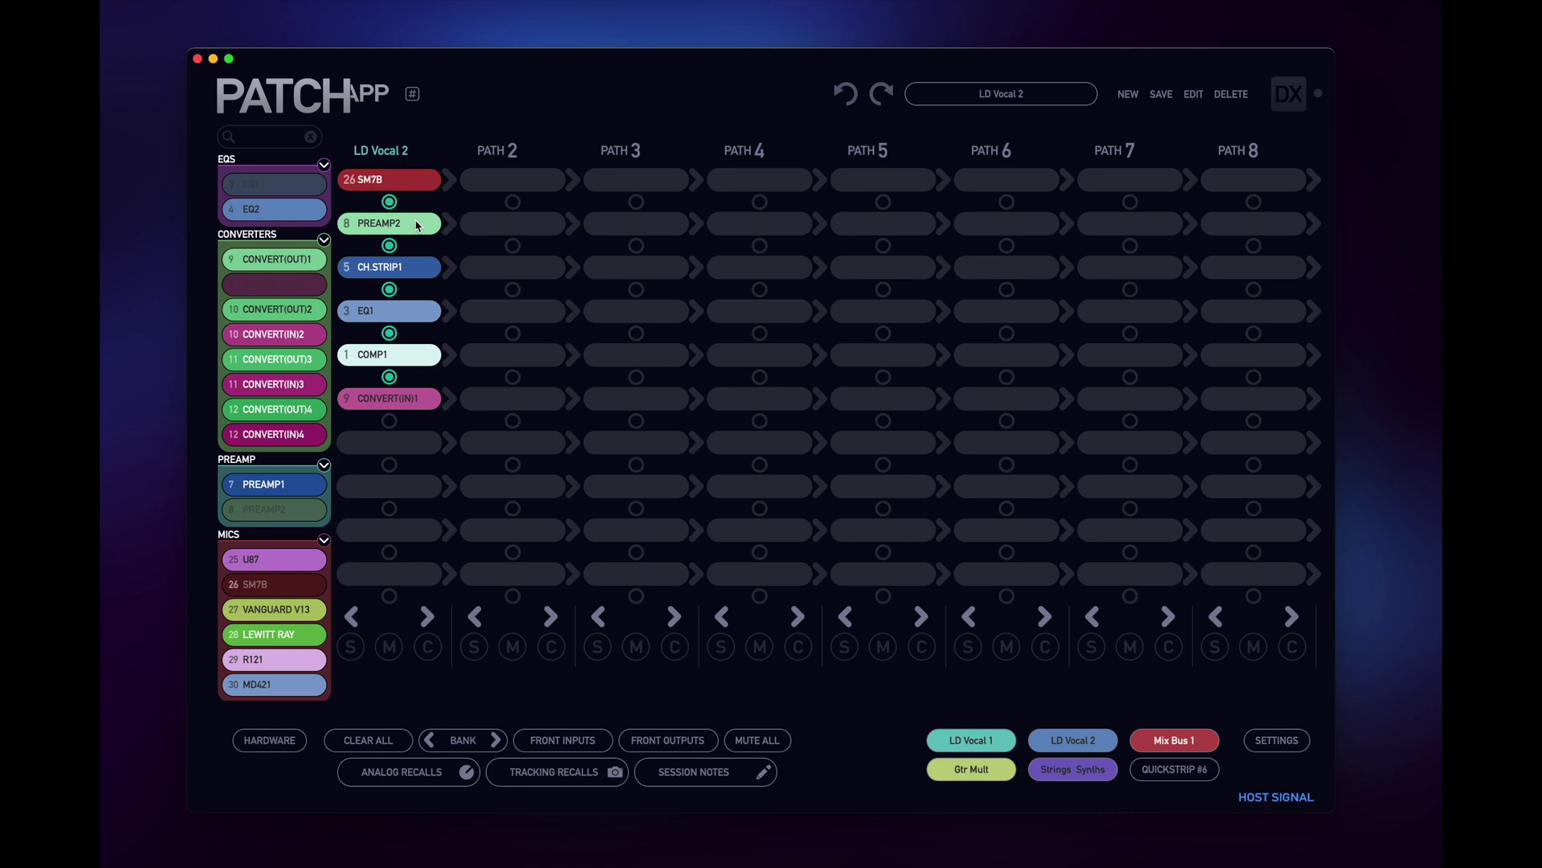
click(1272, 737)
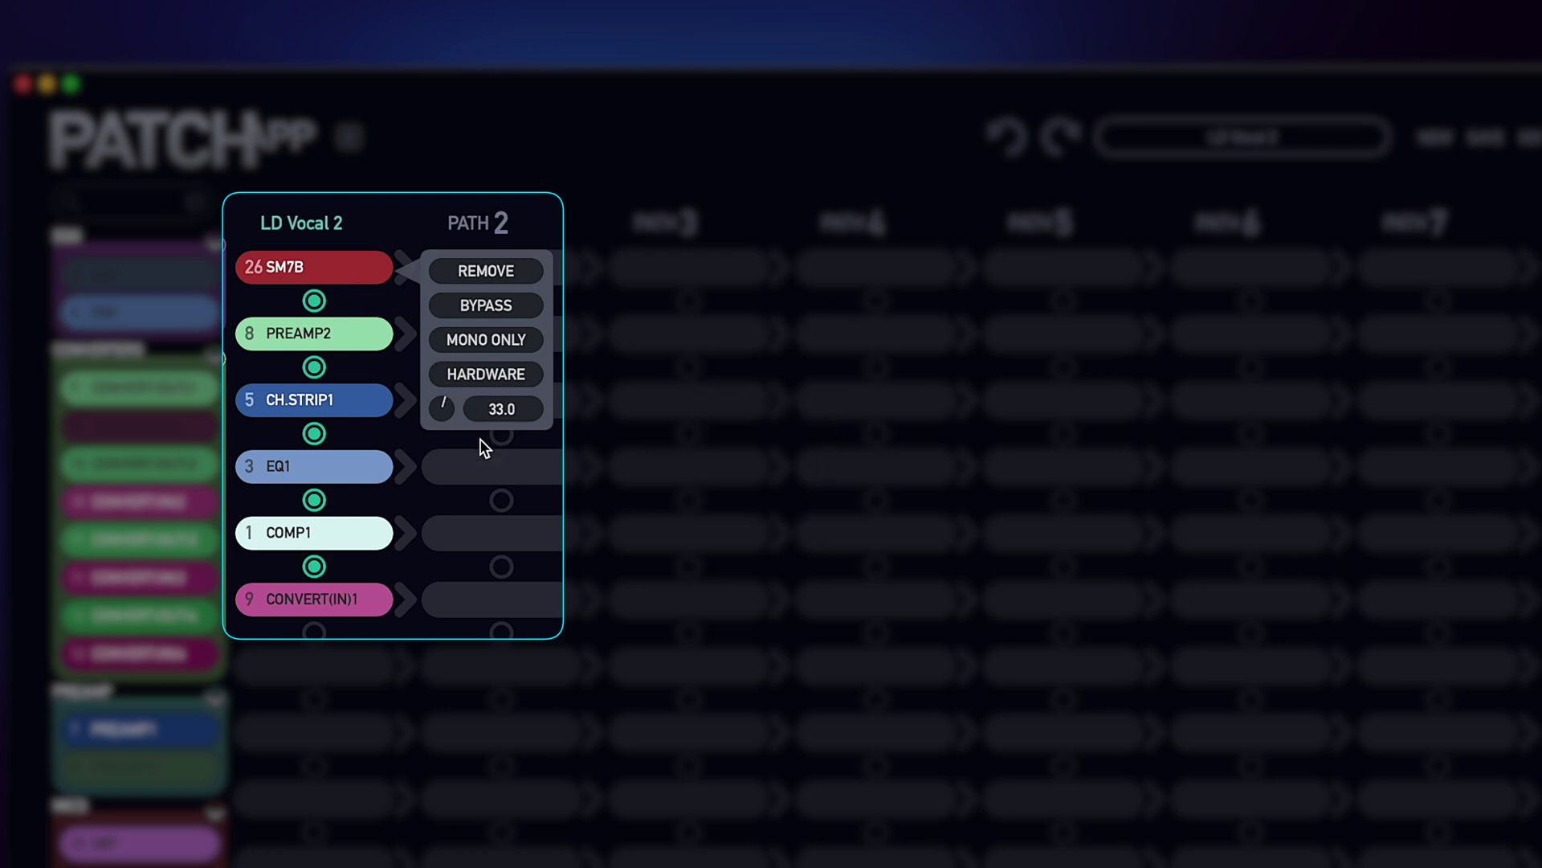
drag(445, 412, 435, 398)
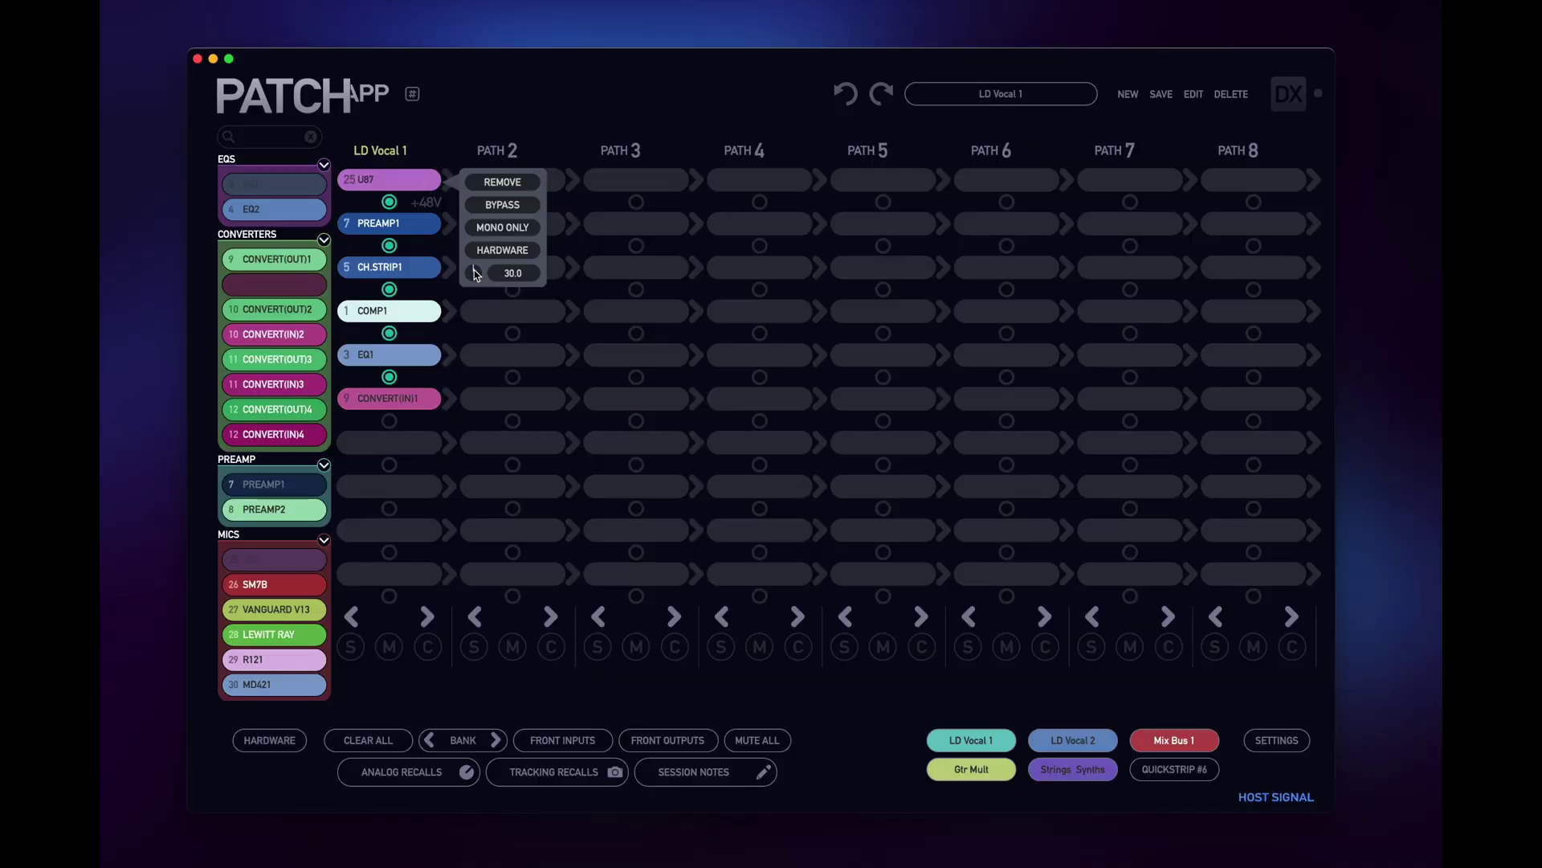
drag(475, 274, 362, 241)
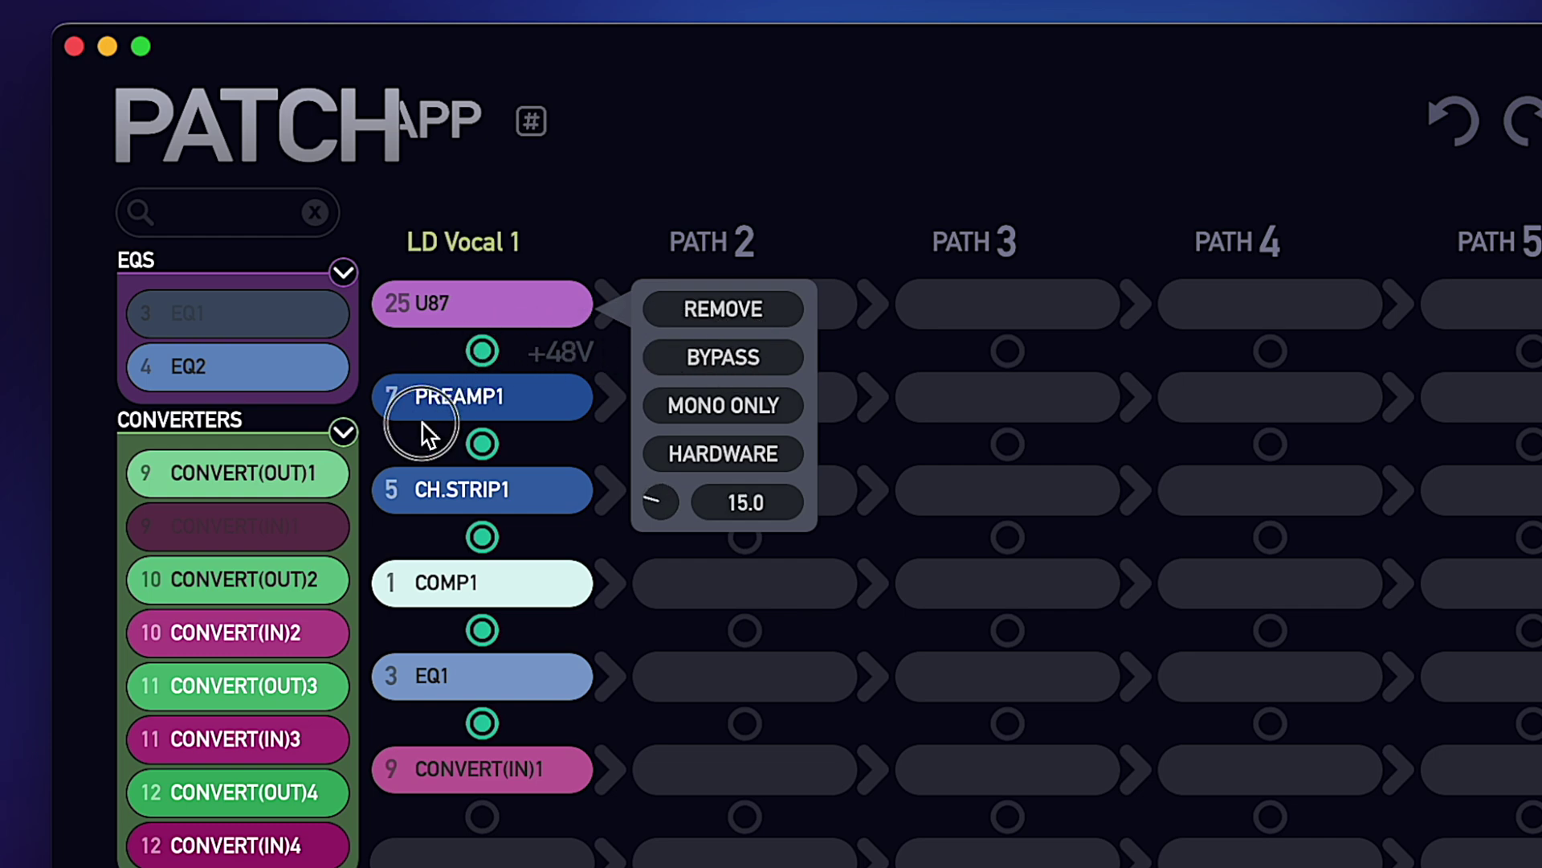
drag(423, 423, 516, 292)
click(866, 164)
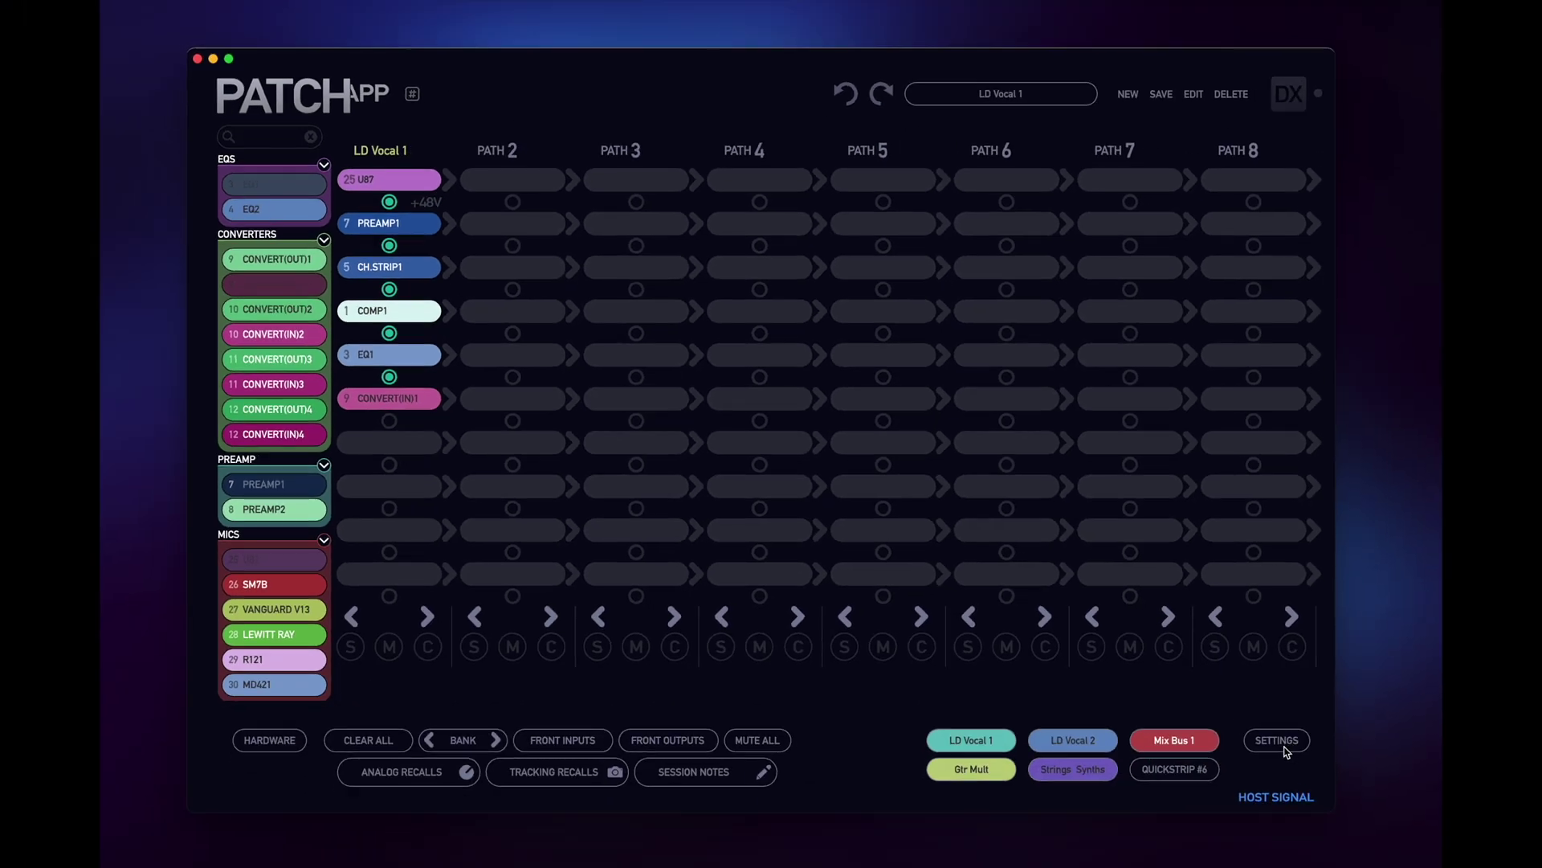
click(1279, 743)
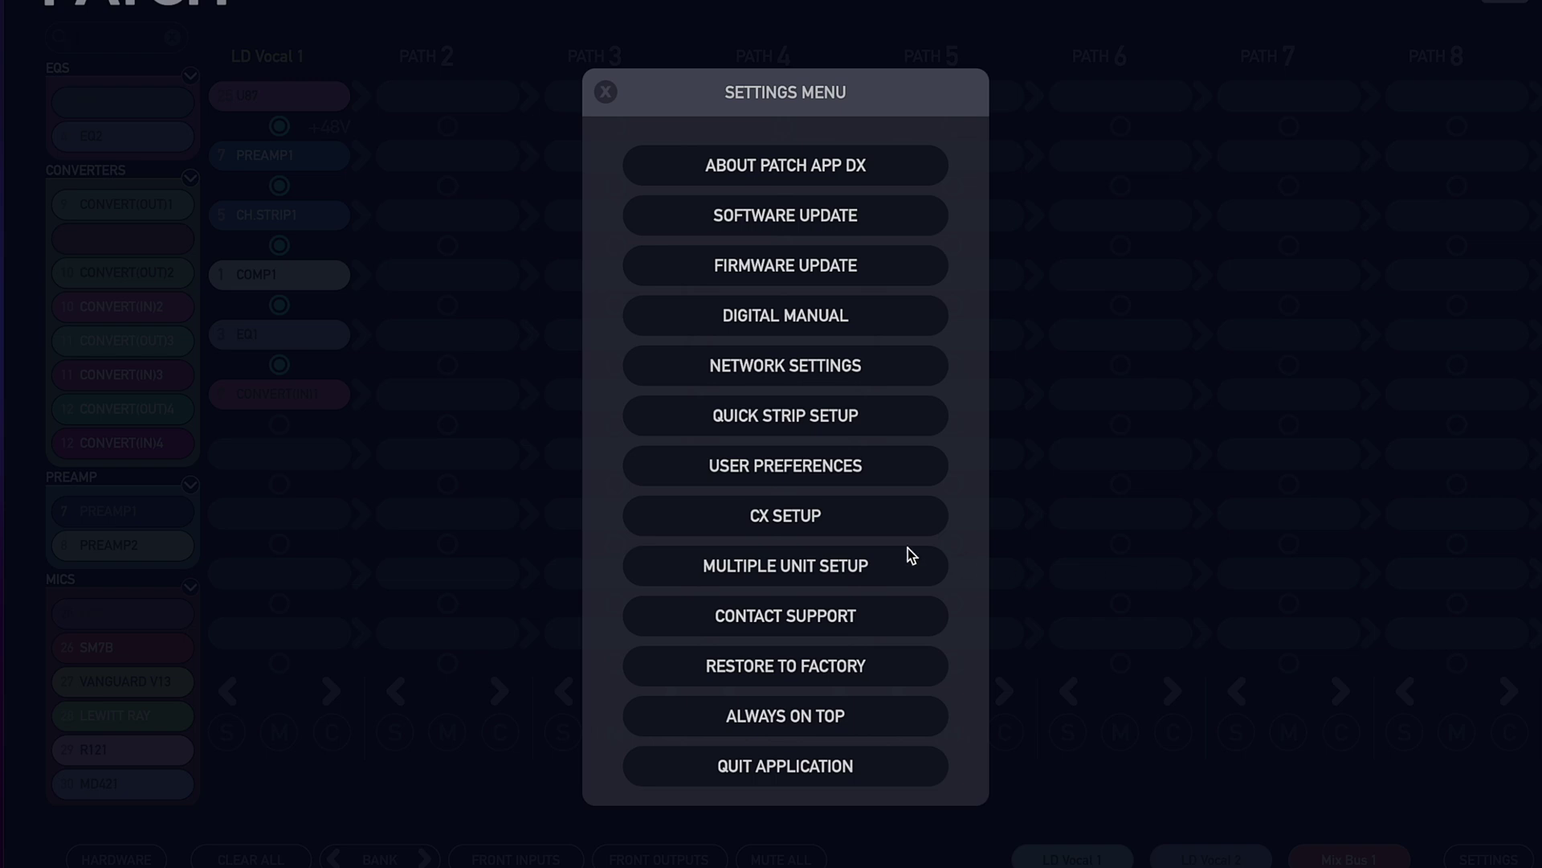
click(749, 471)
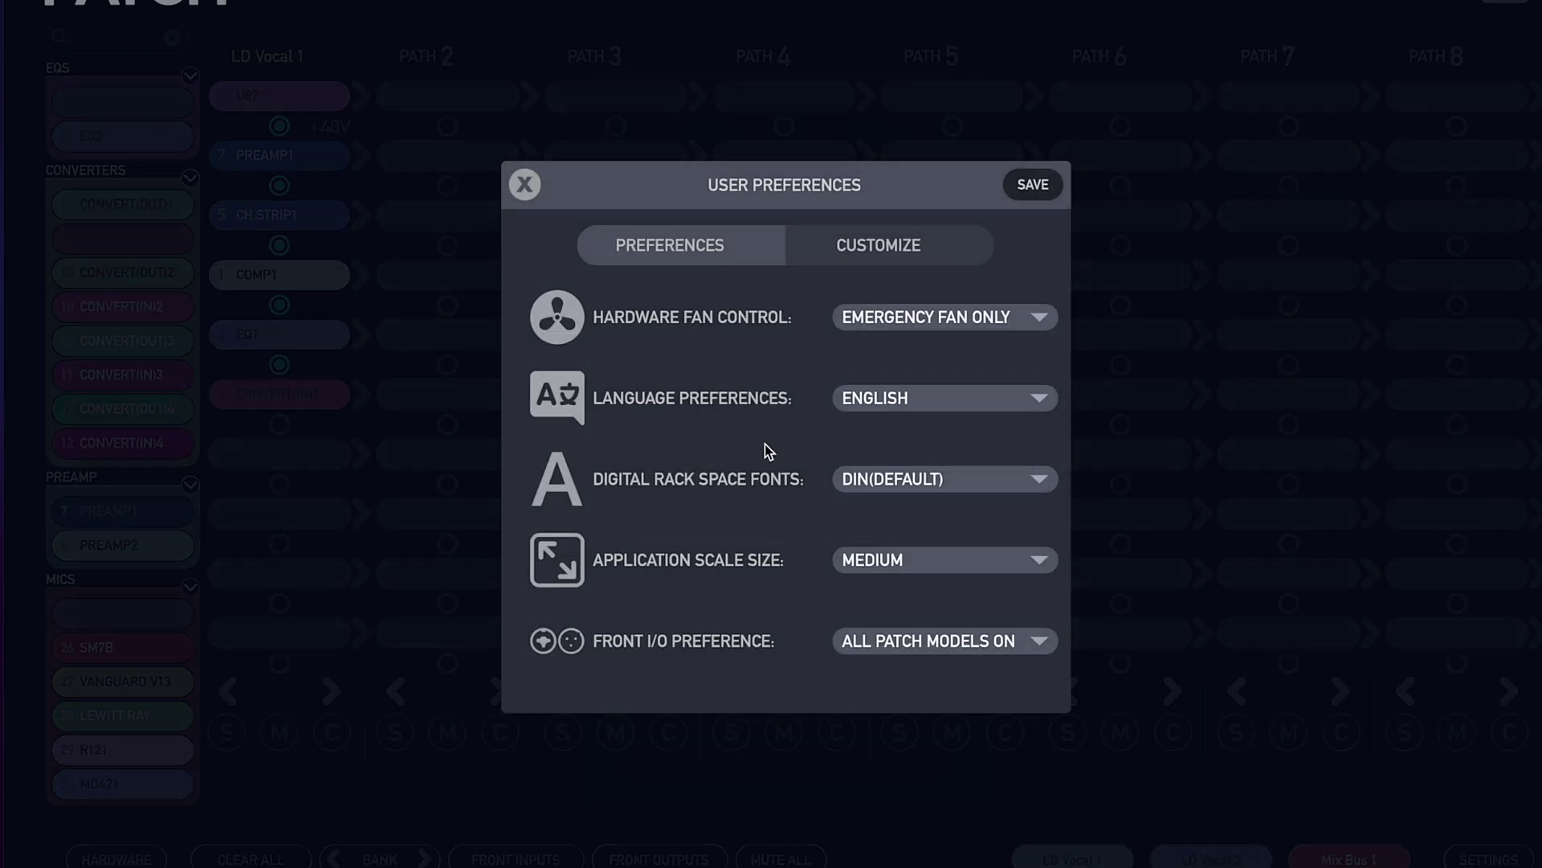
click(918, 246)
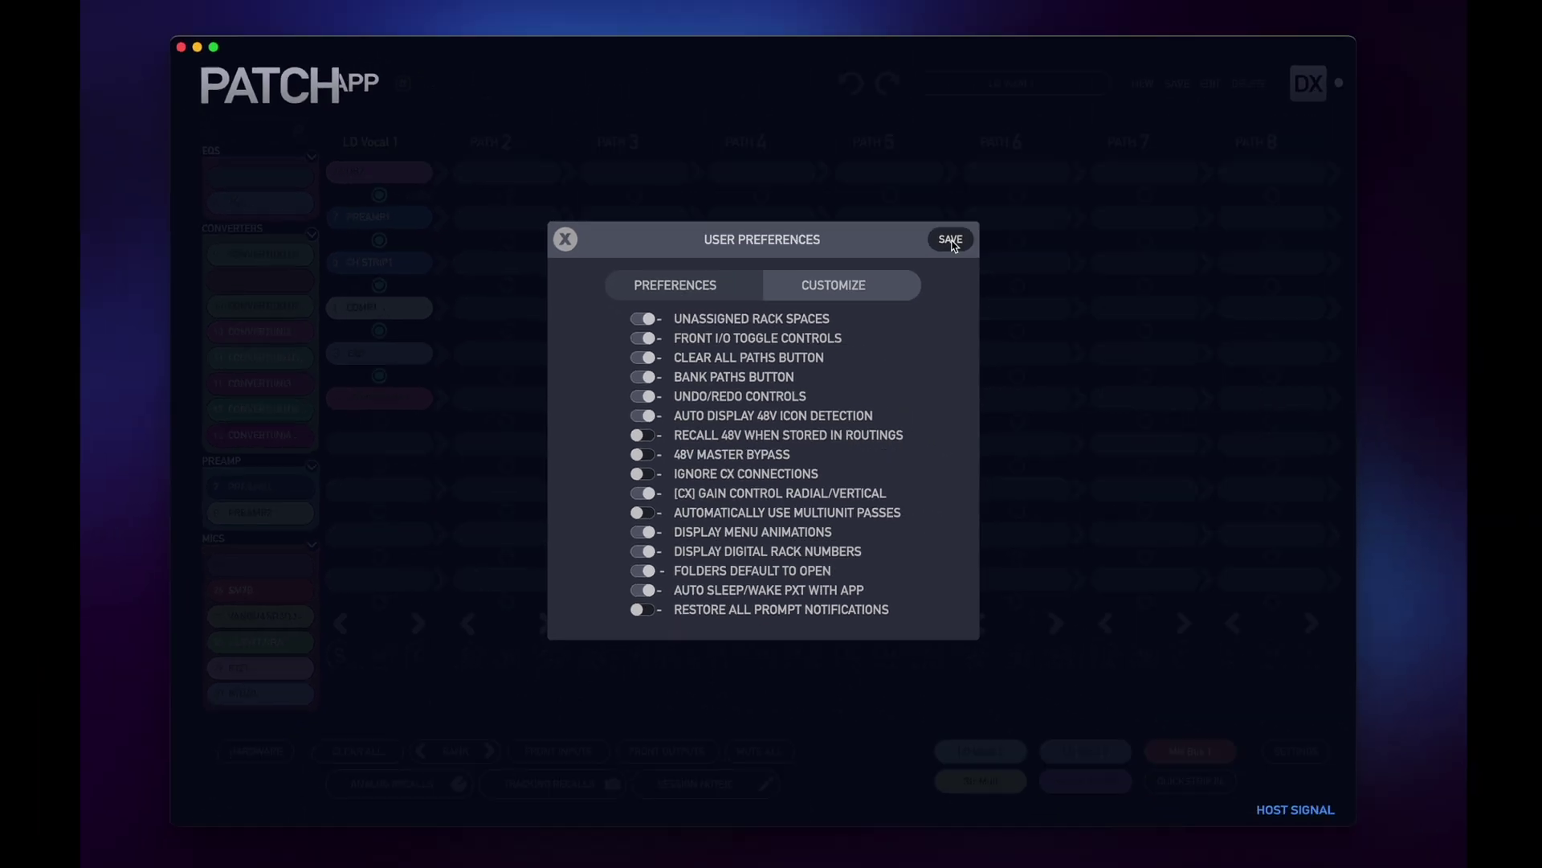
key(Escape)
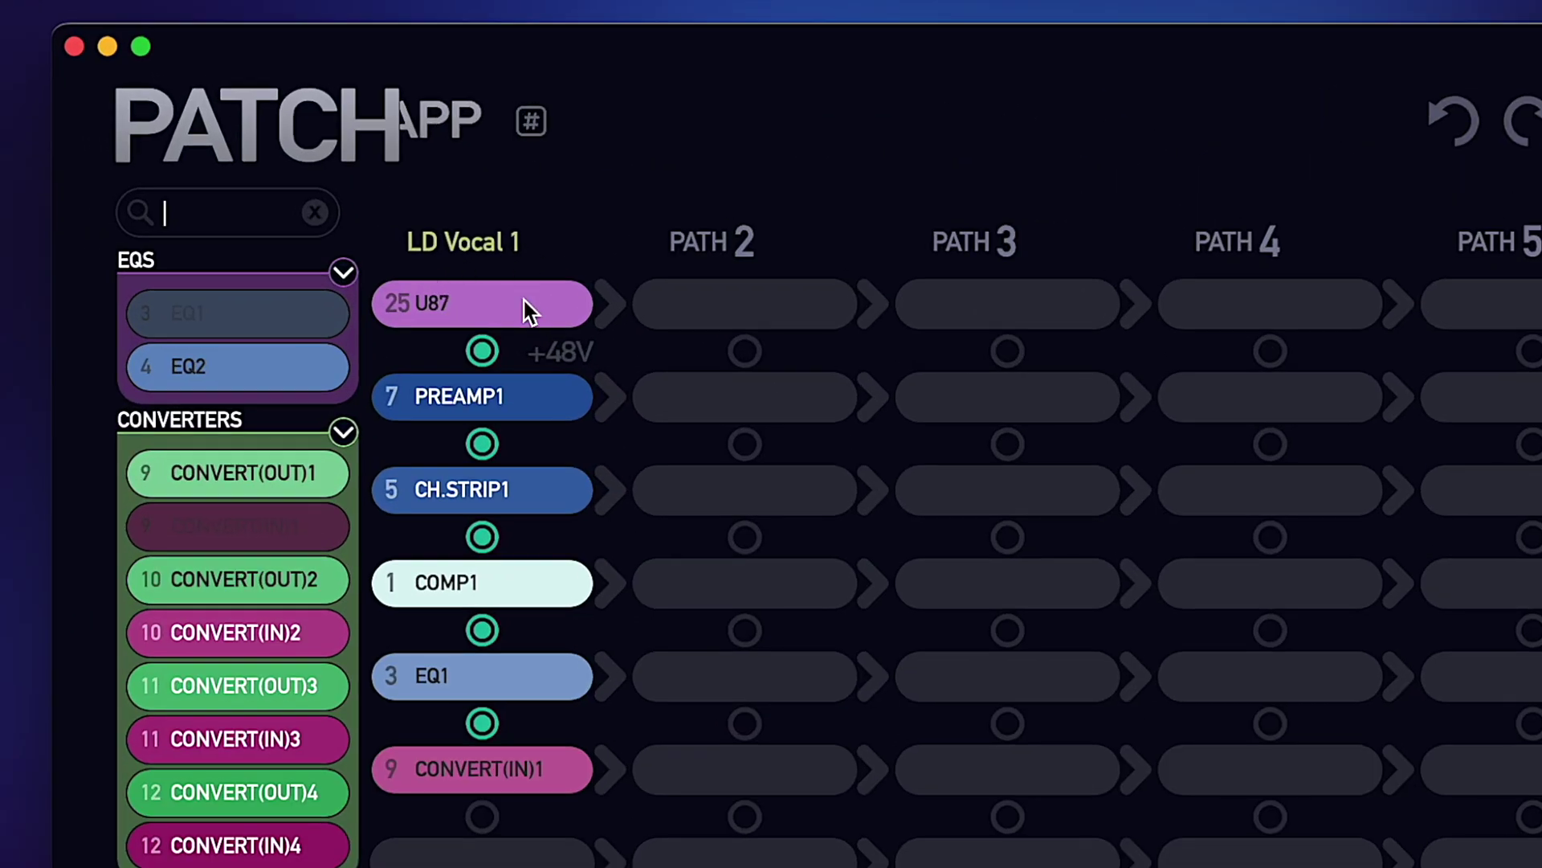
Step: Drag the LD Vocal 1 U87 gain through 27.0 and 57.0, settling at 12.0
click(417, 174)
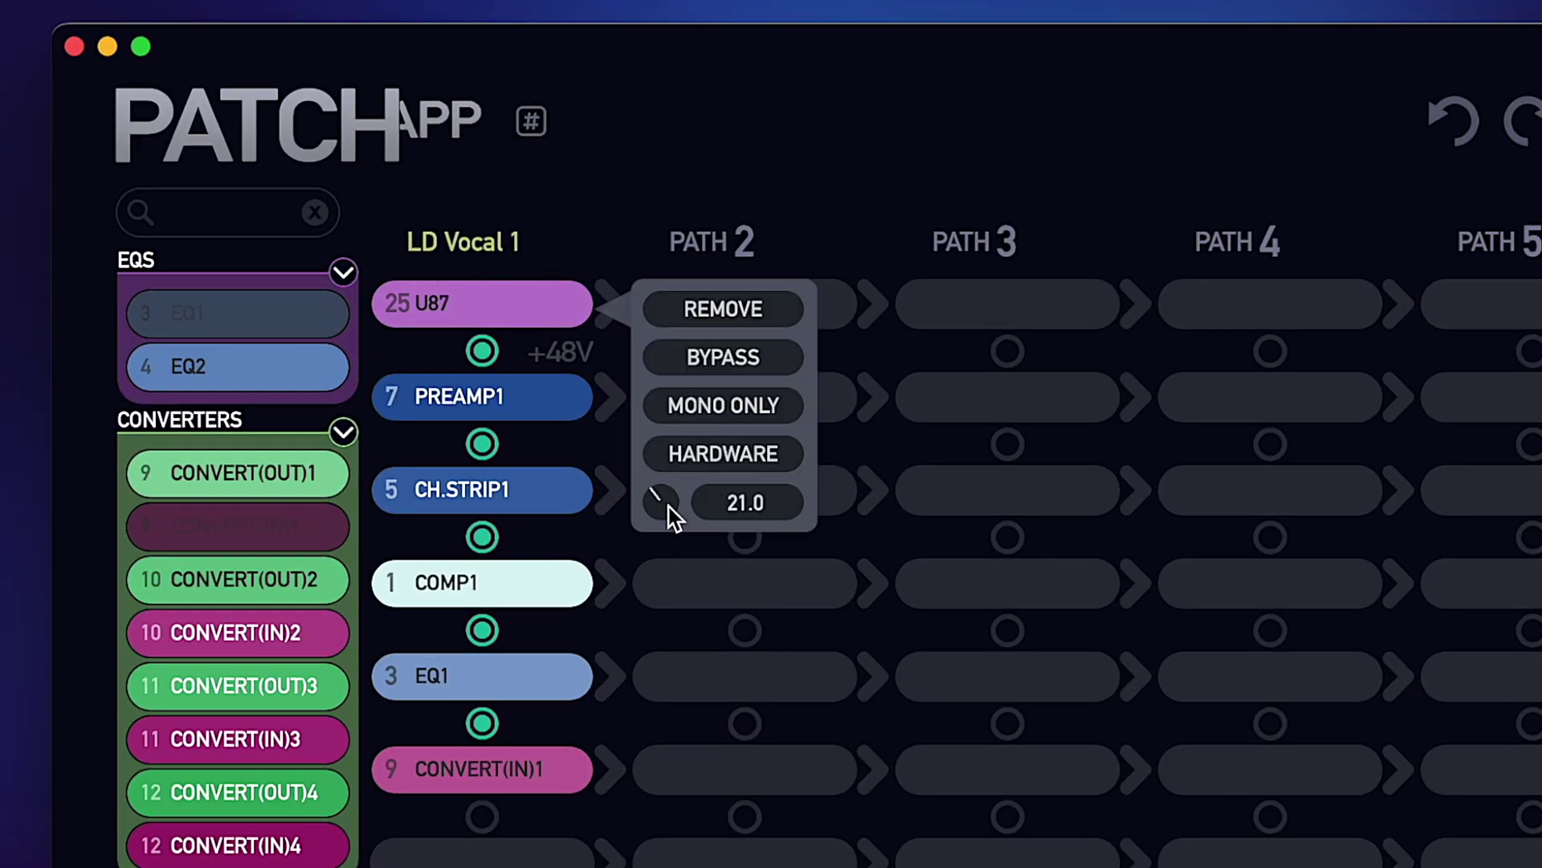
drag(668, 505, 712, 491)
drag(740, 371, 729, 482)
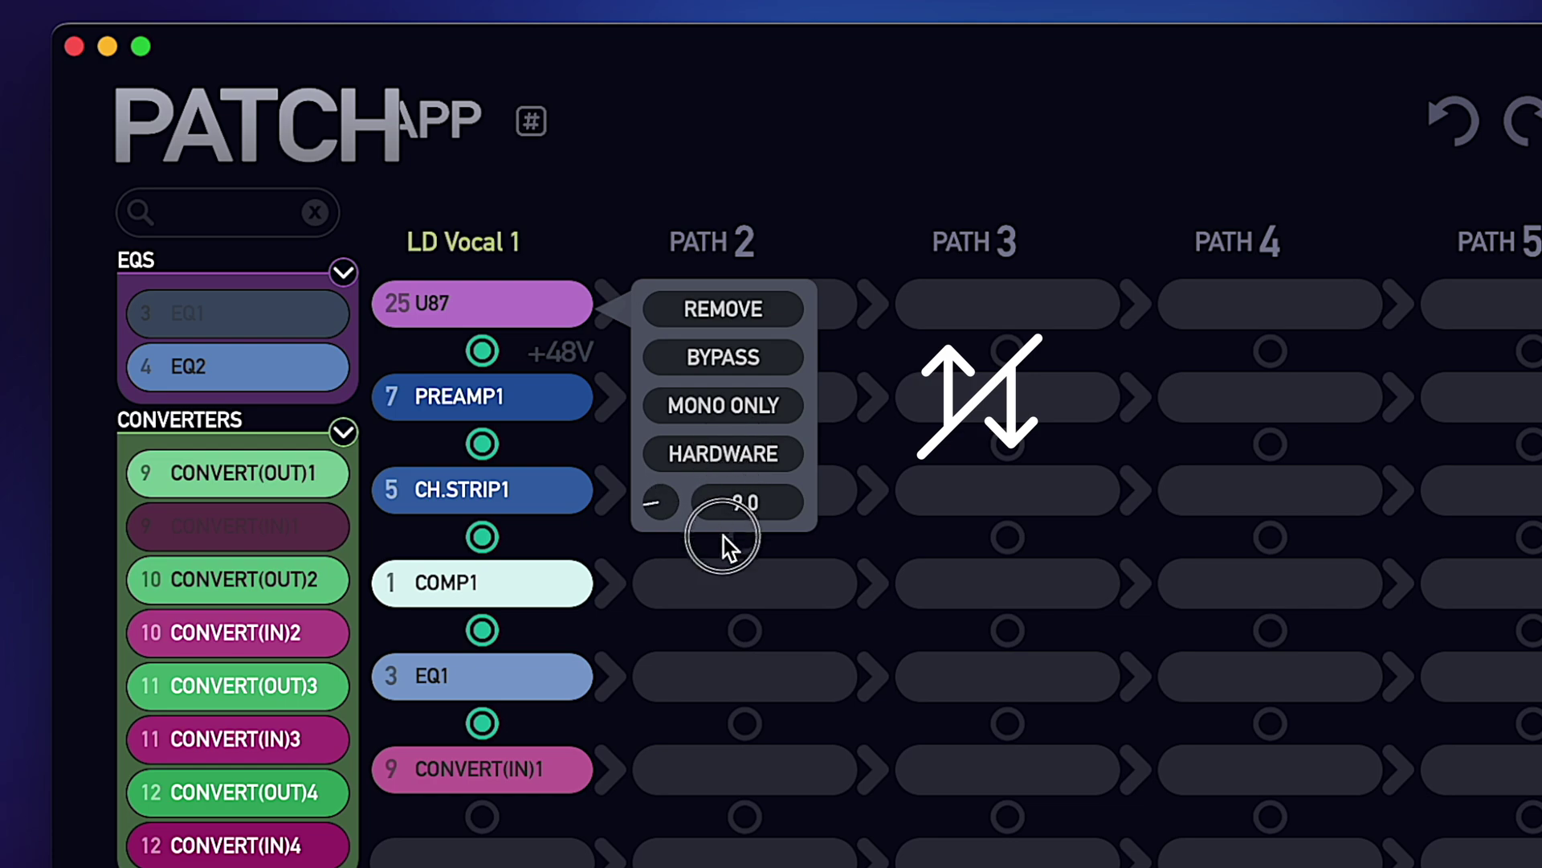
drag(725, 537, 725, 422)
drag(722, 506, 721, 527)
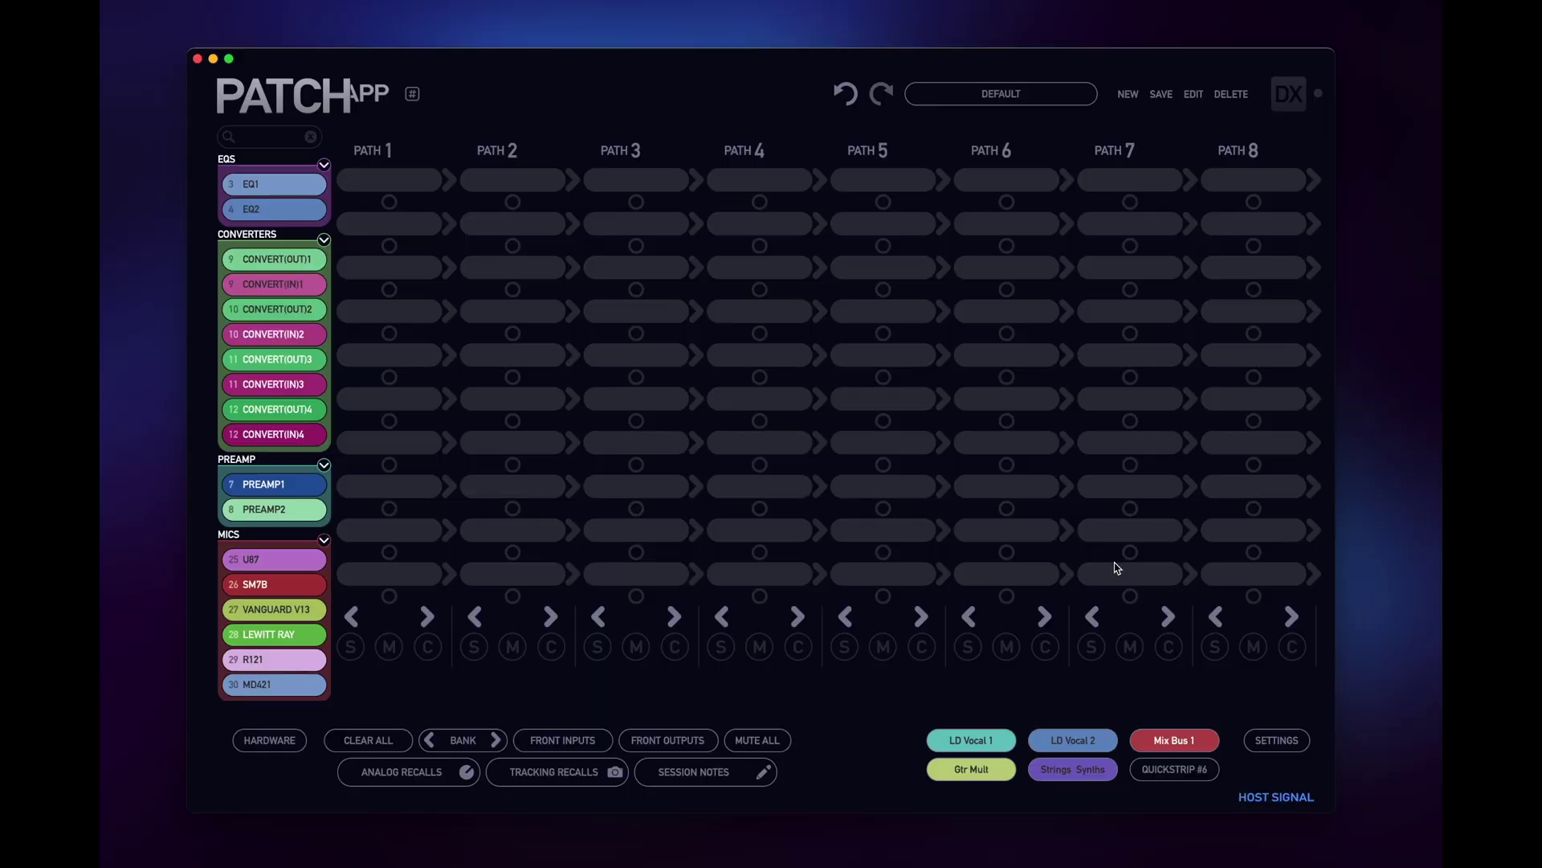
Step: Load LD Vocal 2, check its SM7B module, and save it as new routing LD Vocal 3
click(1101, 740)
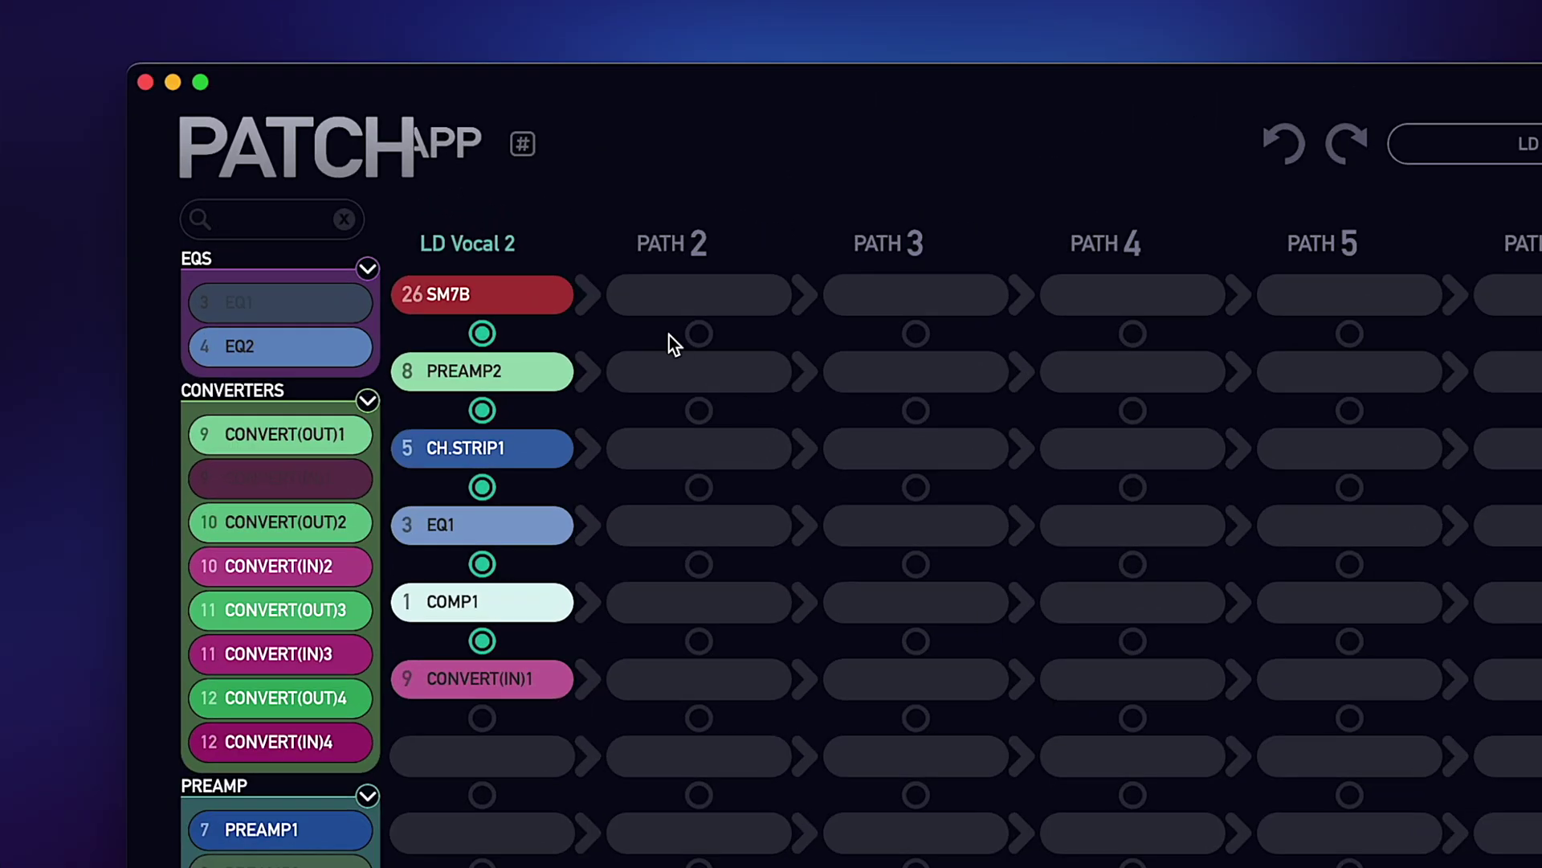
click(495, 297)
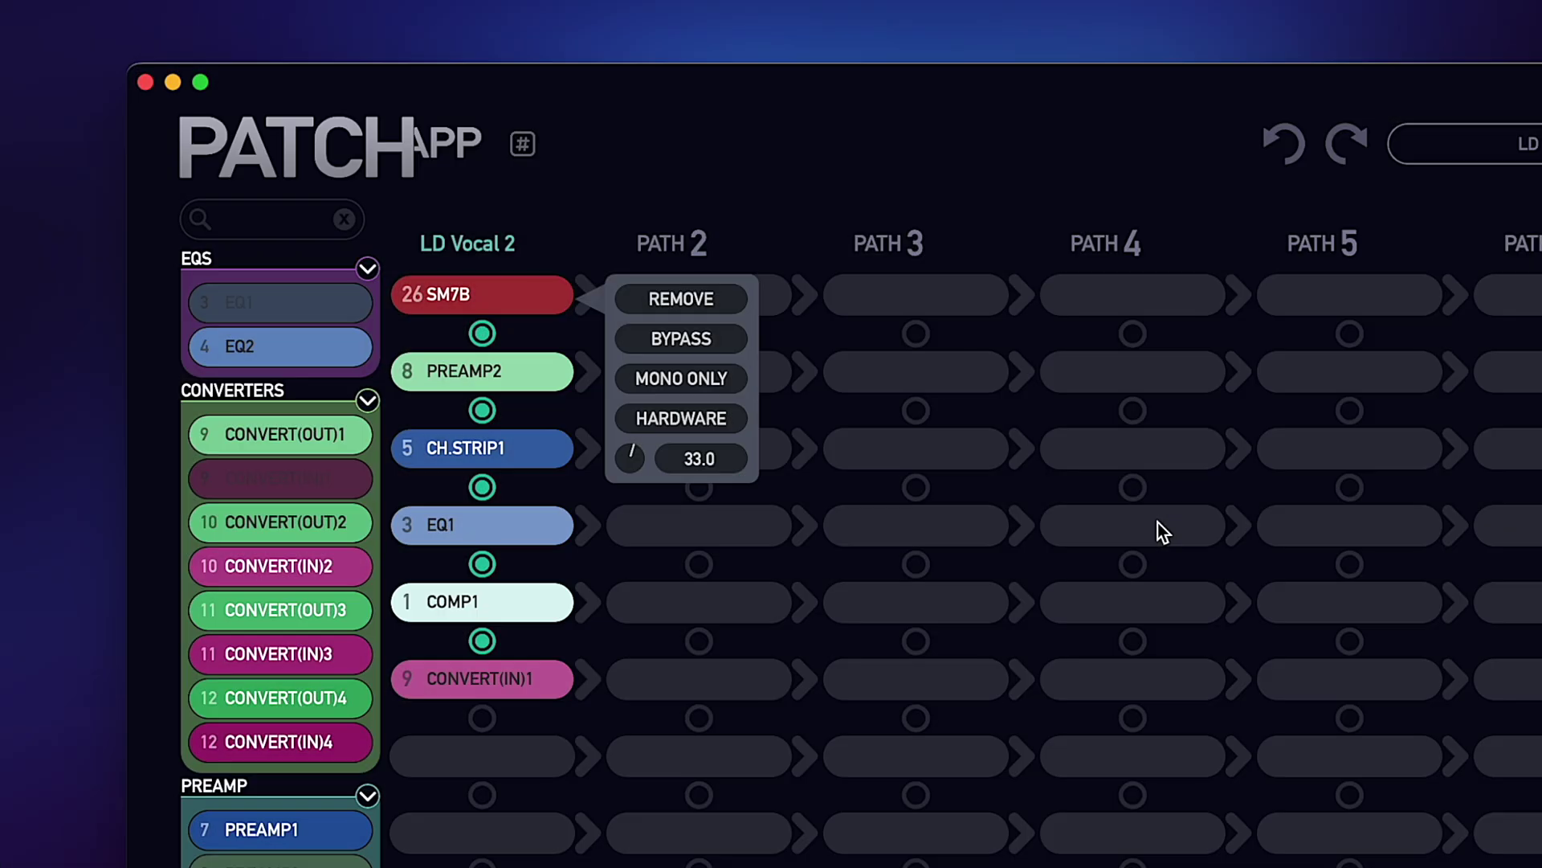
click(1129, 197)
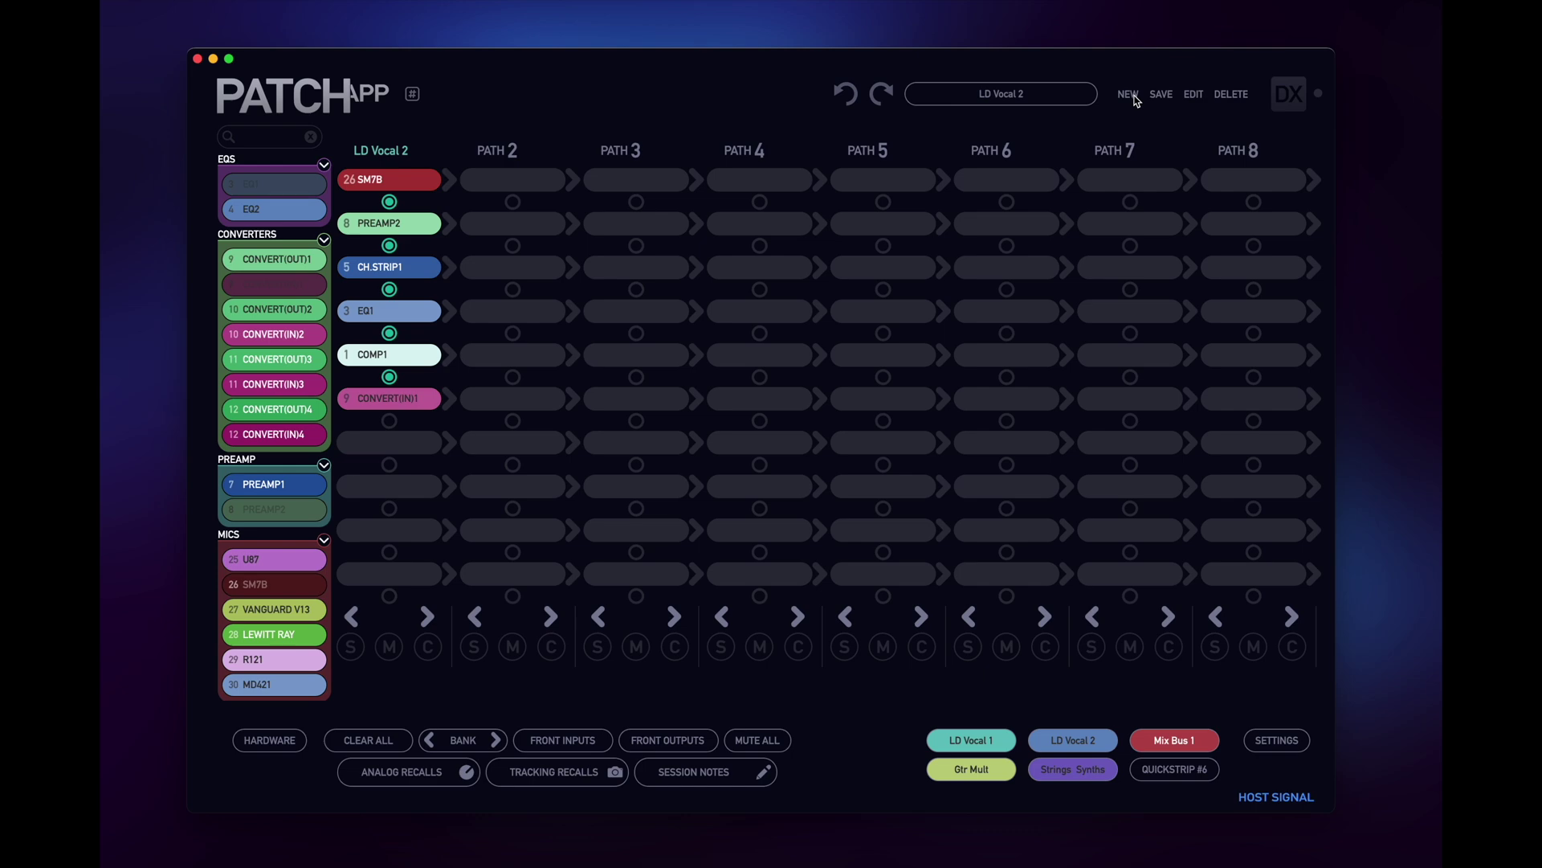
click(1128, 95)
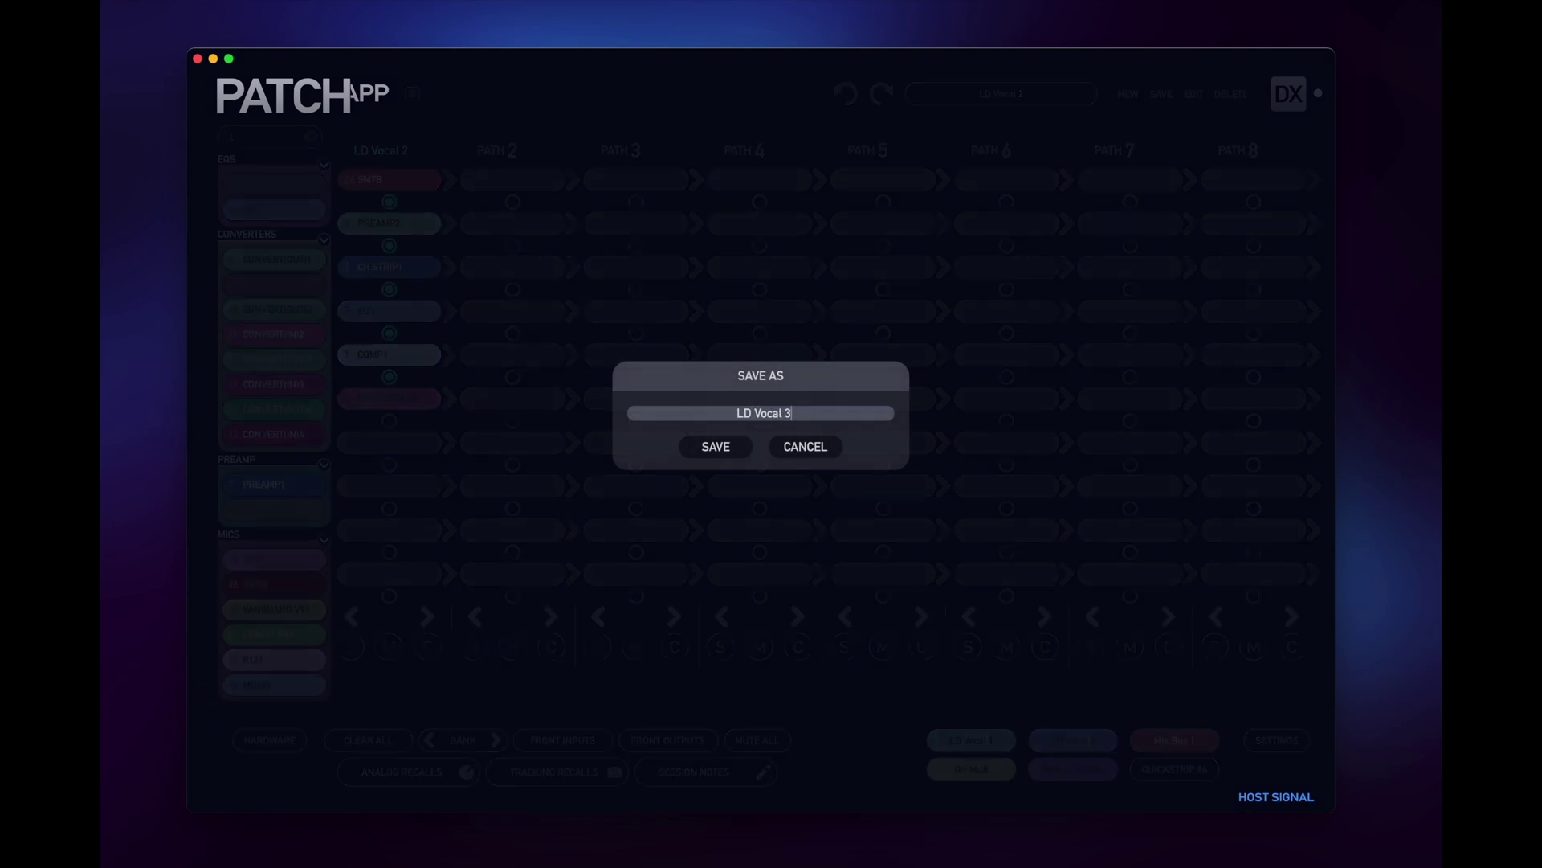
key(Return)
Step: Assign LD Vocal 3 to quickstrip 6 with a colour and save the assignments
click(1158, 771)
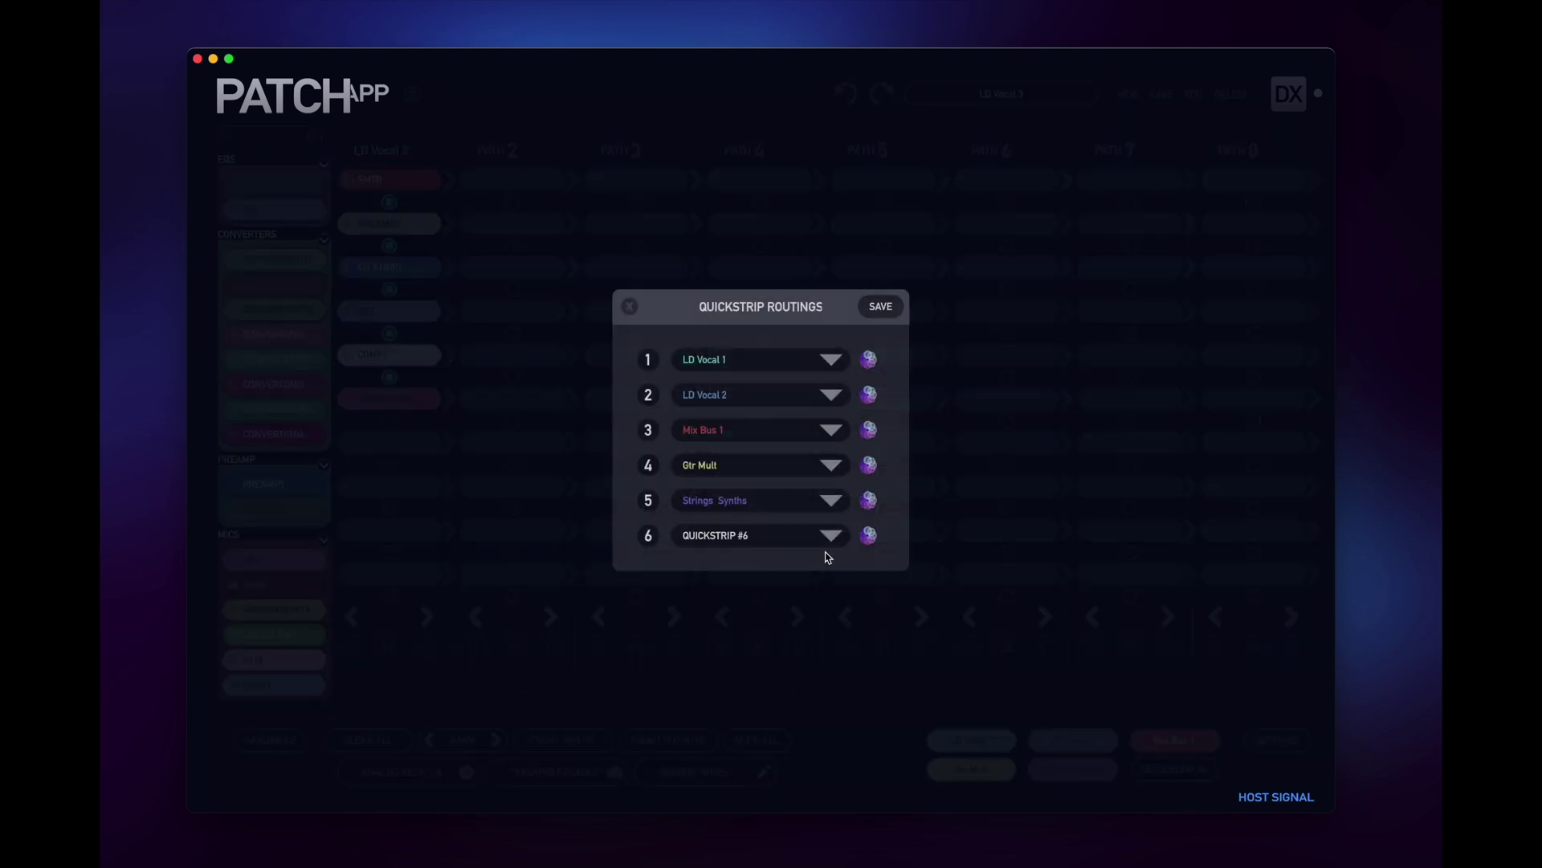
click(830, 535)
click(707, 604)
click(869, 535)
click(924, 470)
click(881, 308)
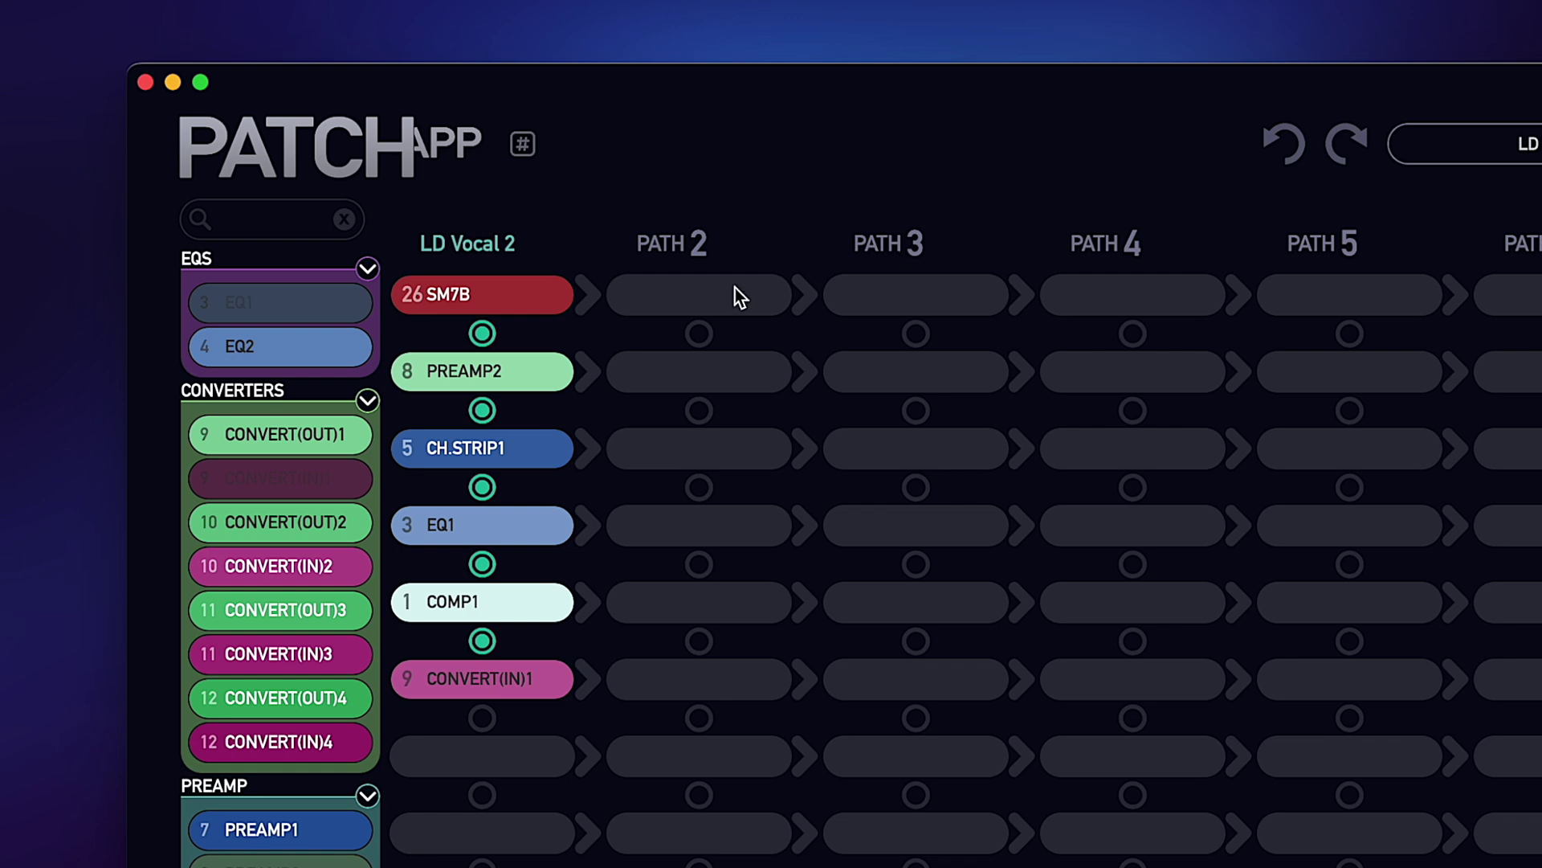
Step: Lower the SM7B module's gain to 27.0
right_click(508, 295)
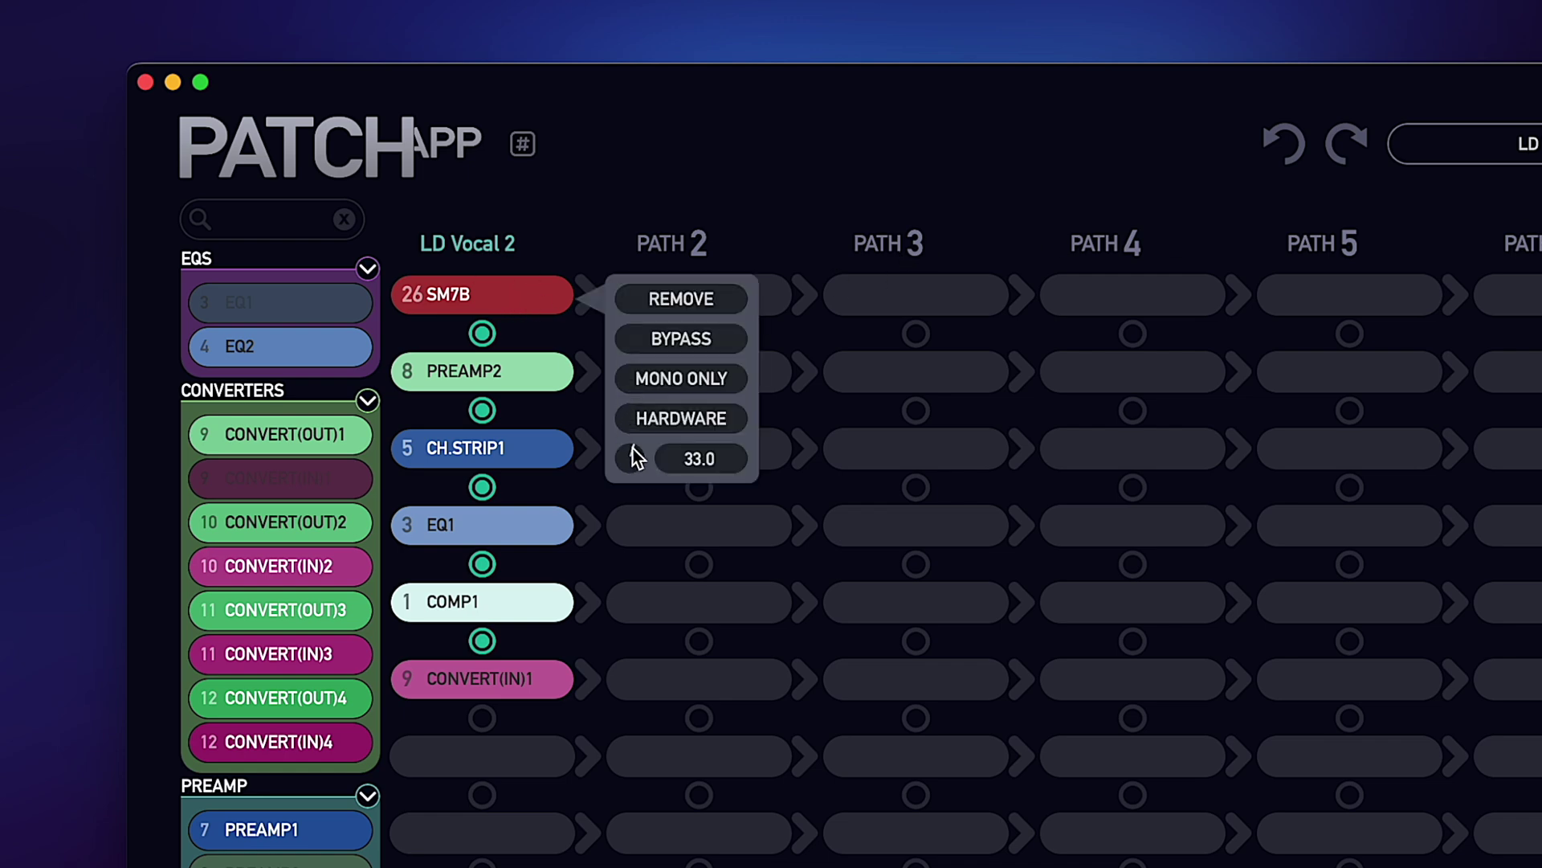
drag(637, 451, 594, 426)
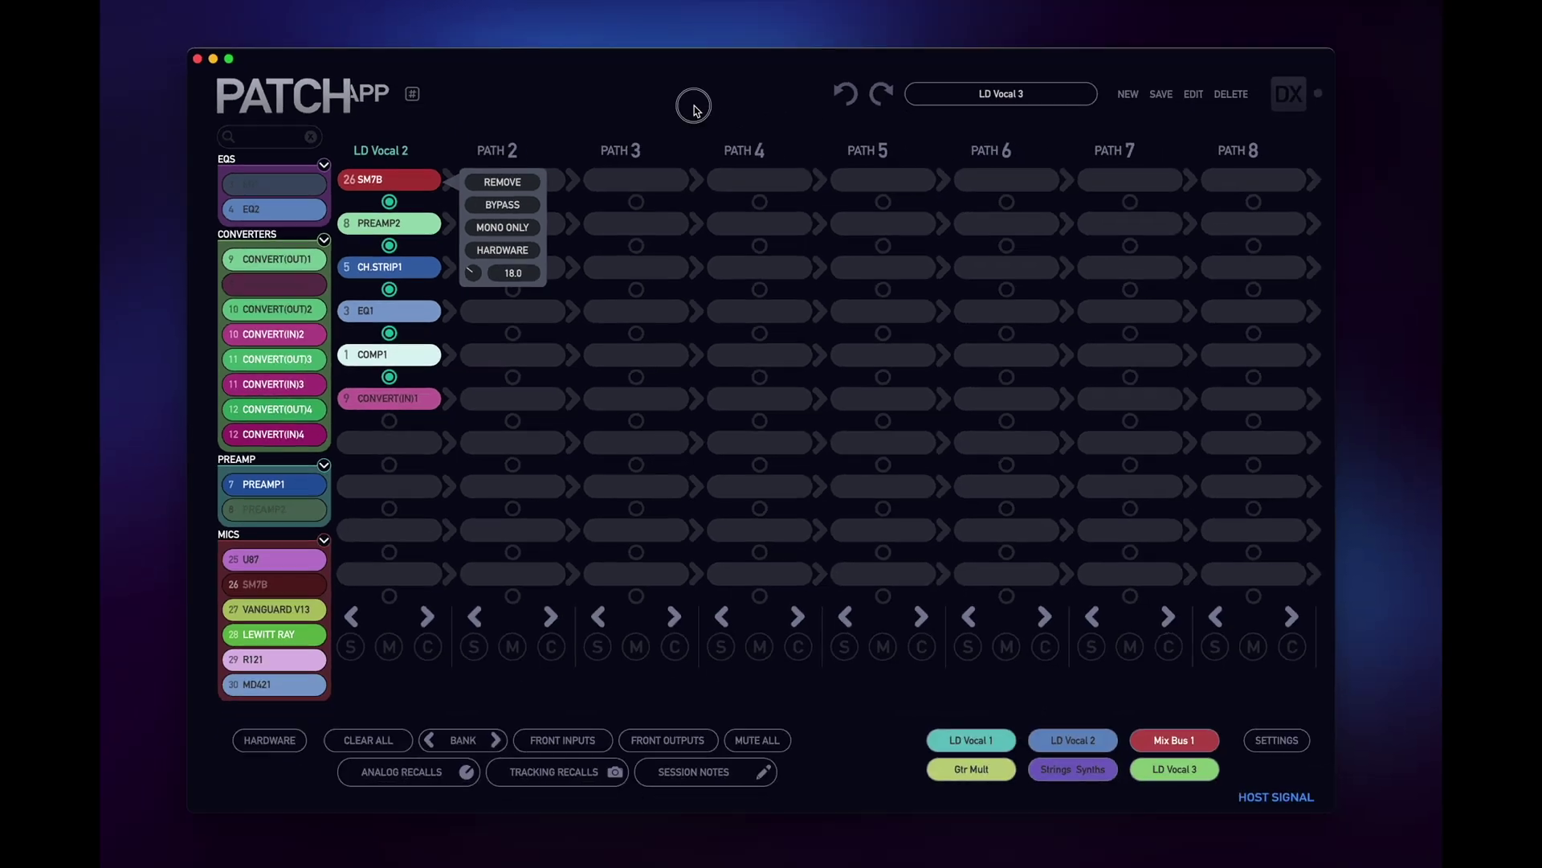
click(695, 108)
Step: Overwrite LD Vocal 3, then compare SM7B gains: 18.0 stored versus 33.0 in the original
click(1162, 94)
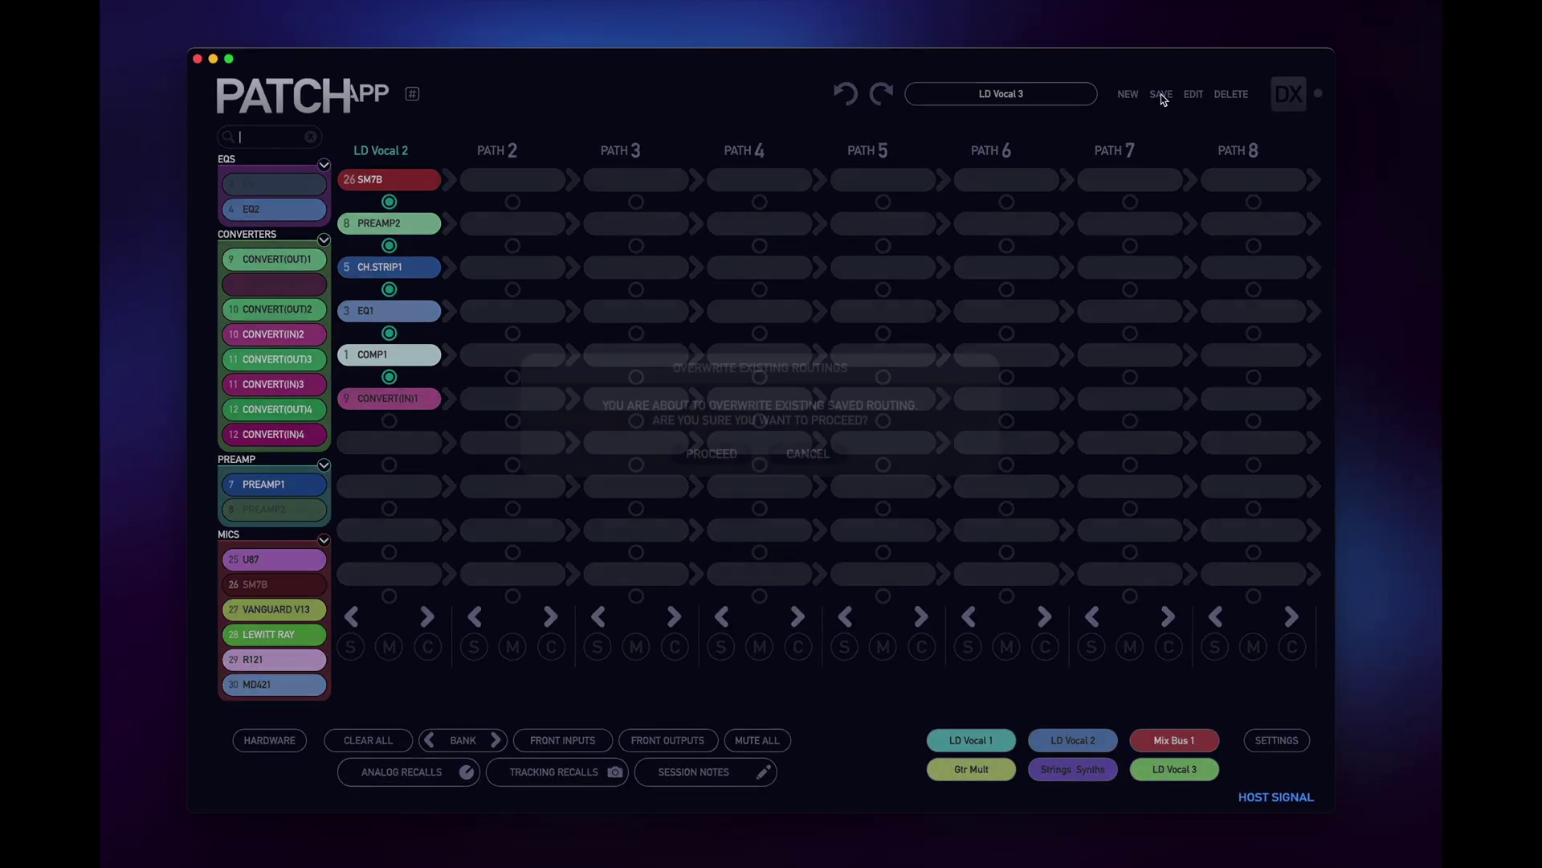
click(707, 454)
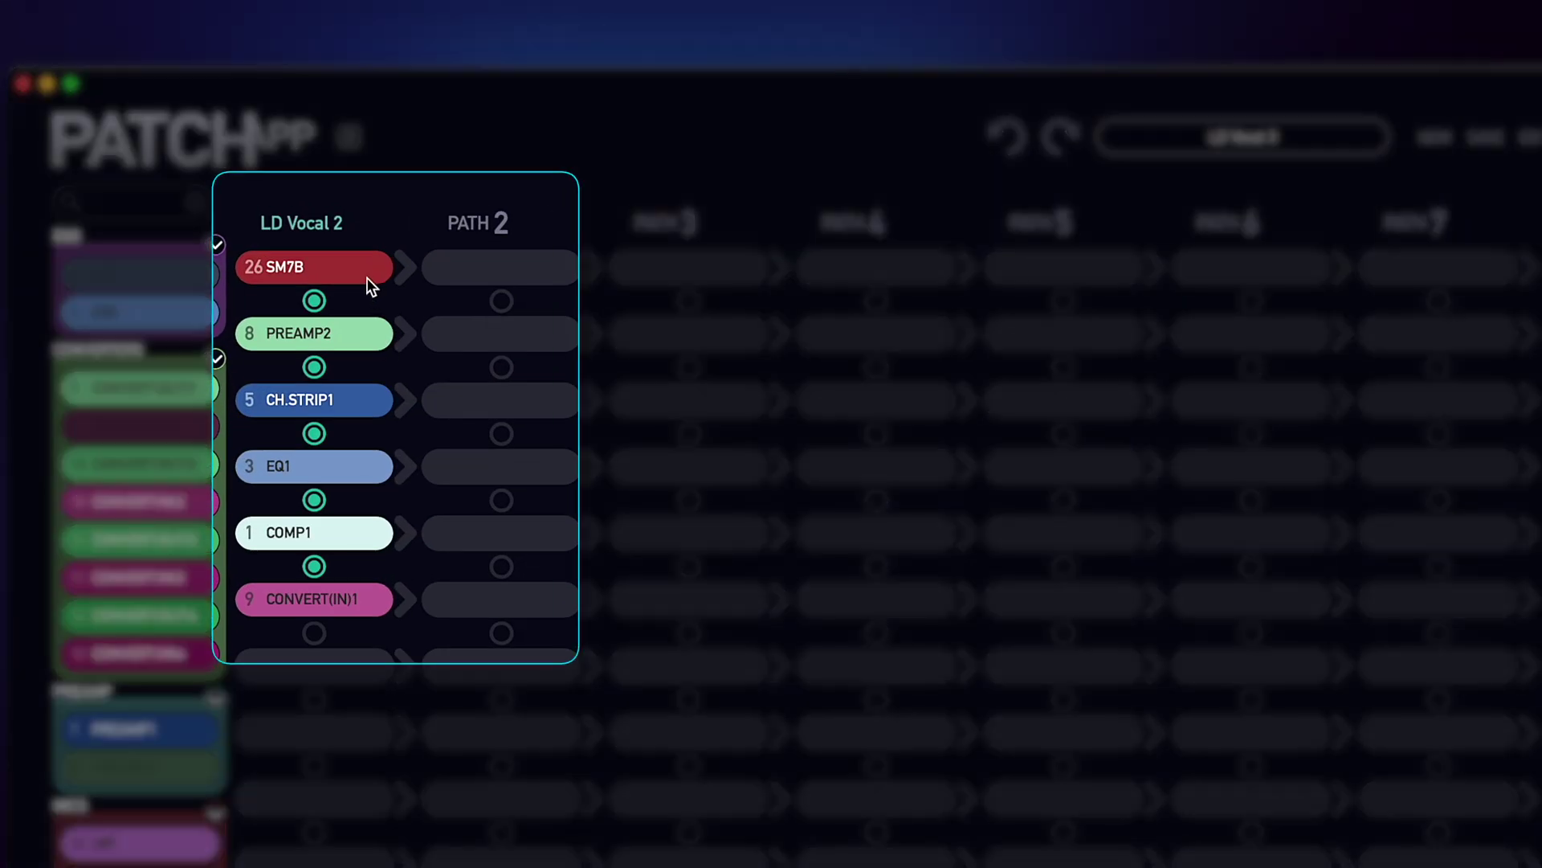
click(345, 263)
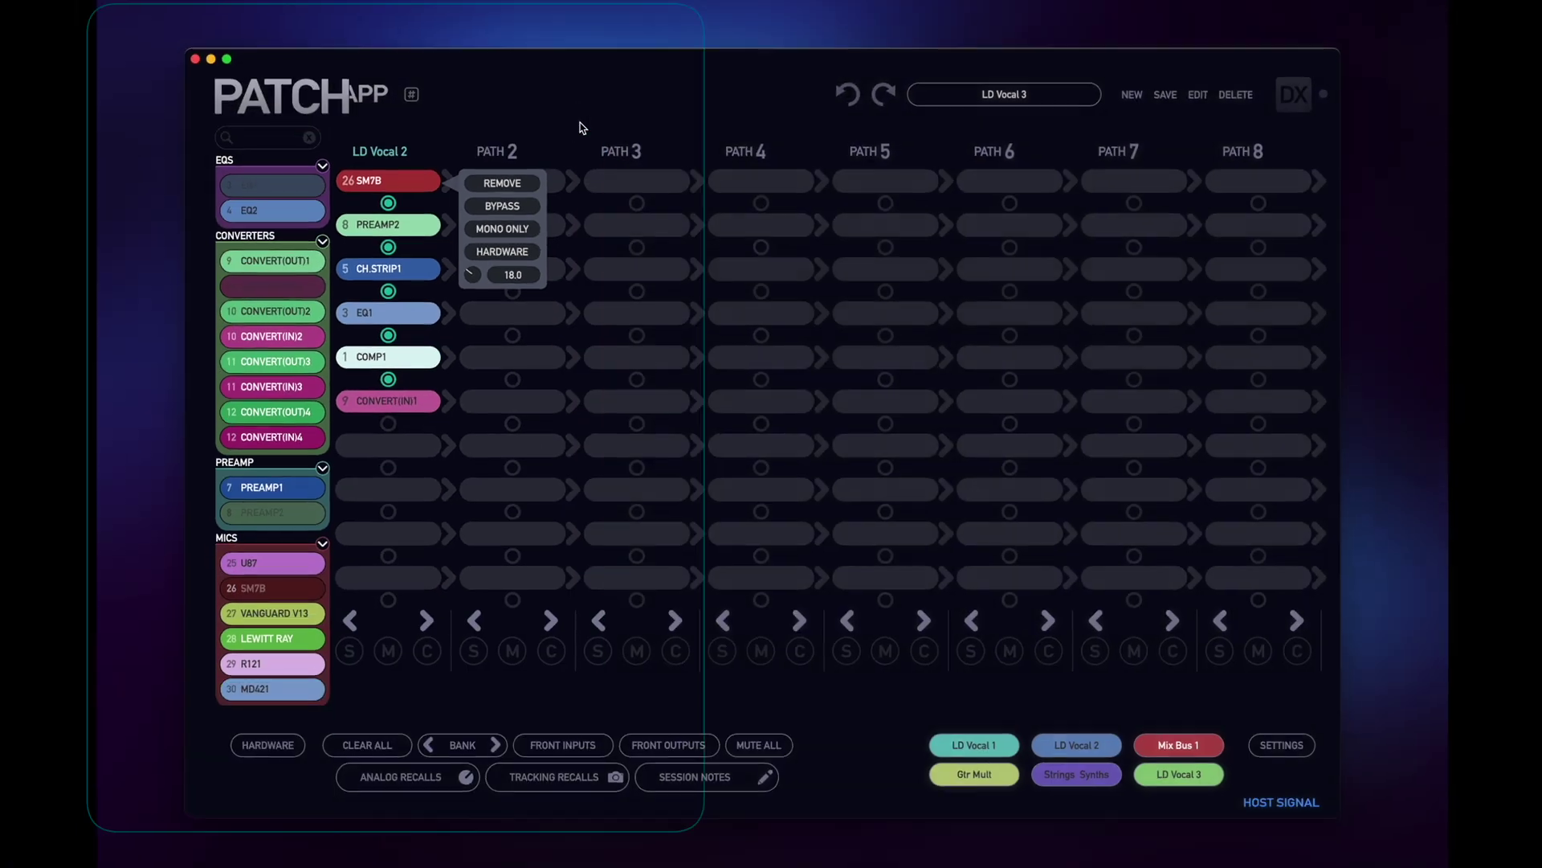
click(583, 127)
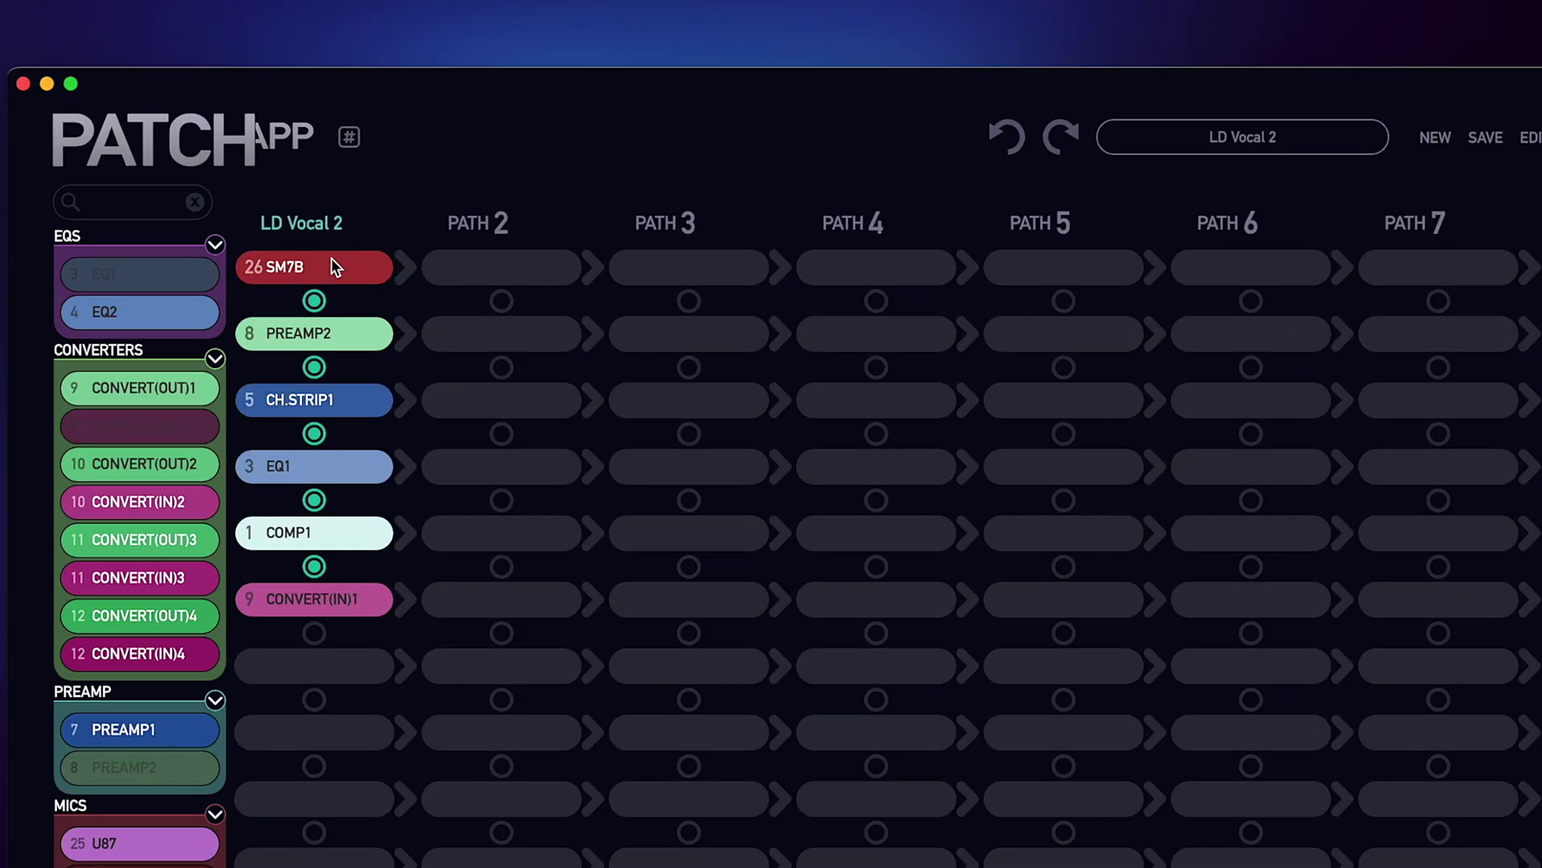
click(332, 263)
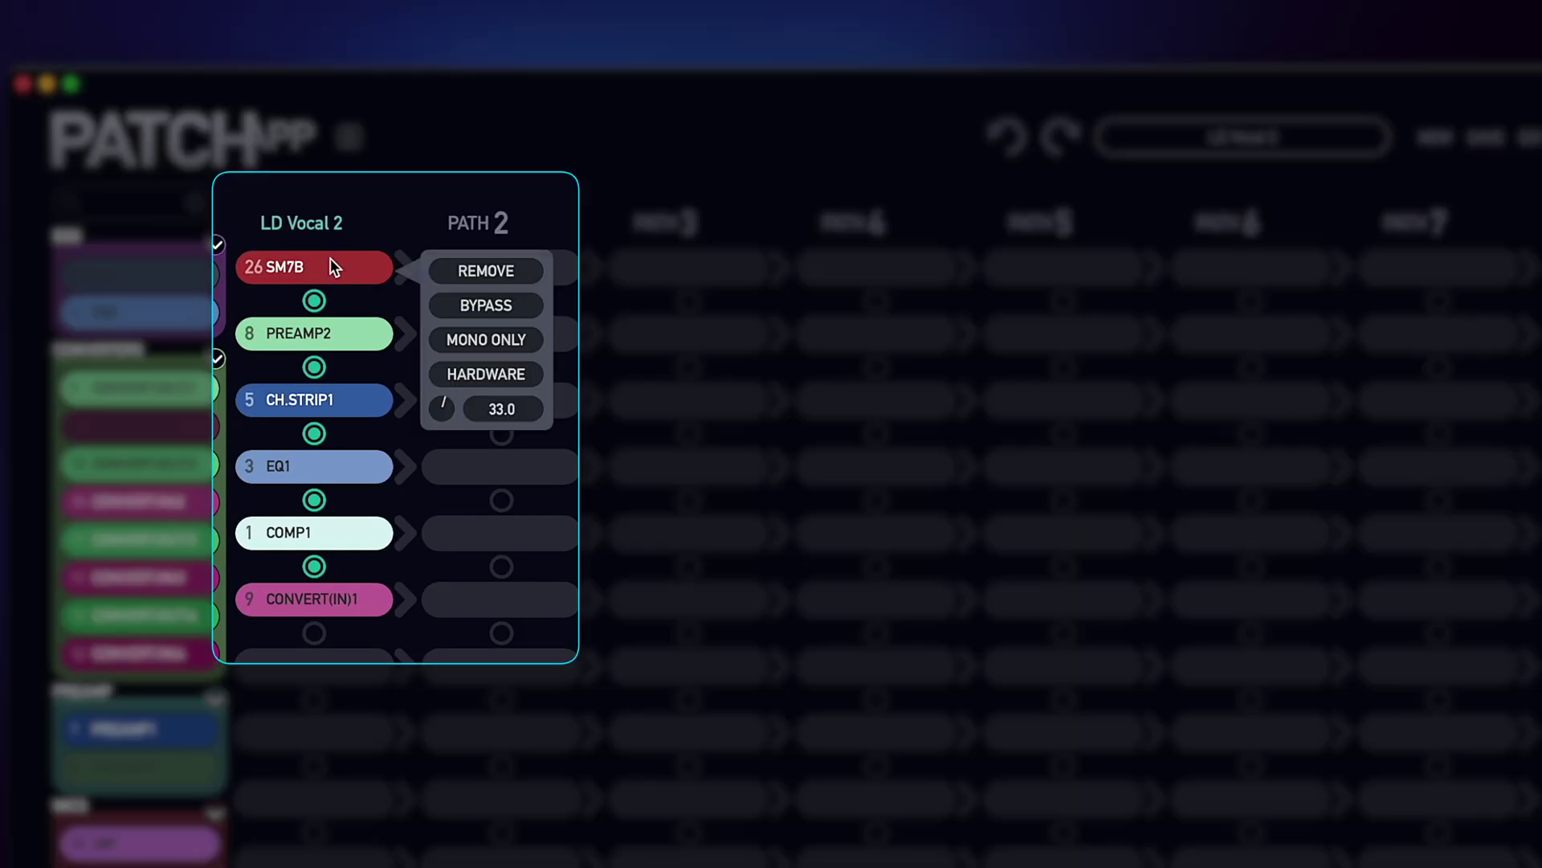